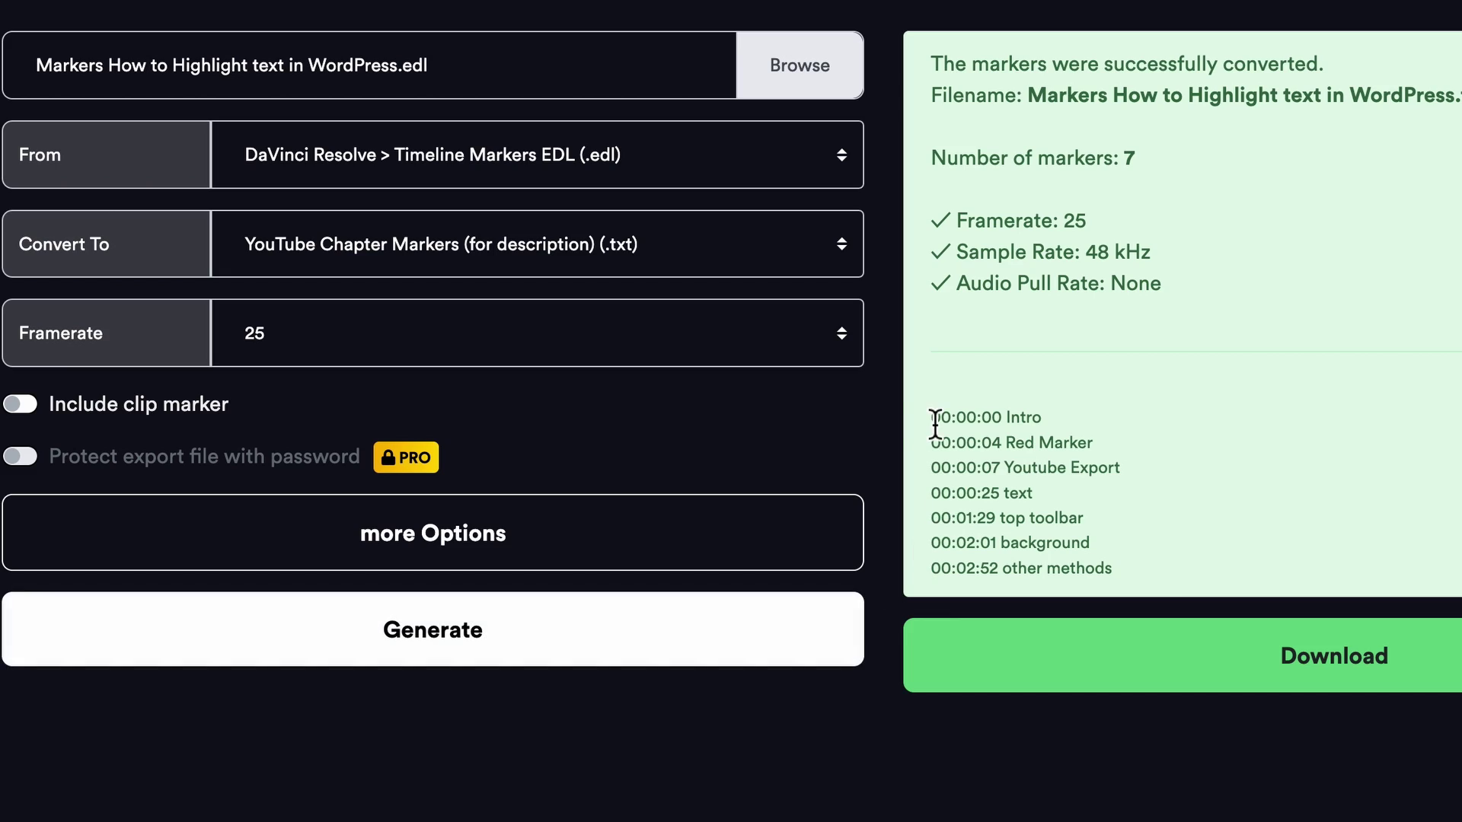
Generate YouTube chapters from the markers EDL and select all seven resulting chapter lines
click(935, 420)
drag(935, 420, 1146, 558)
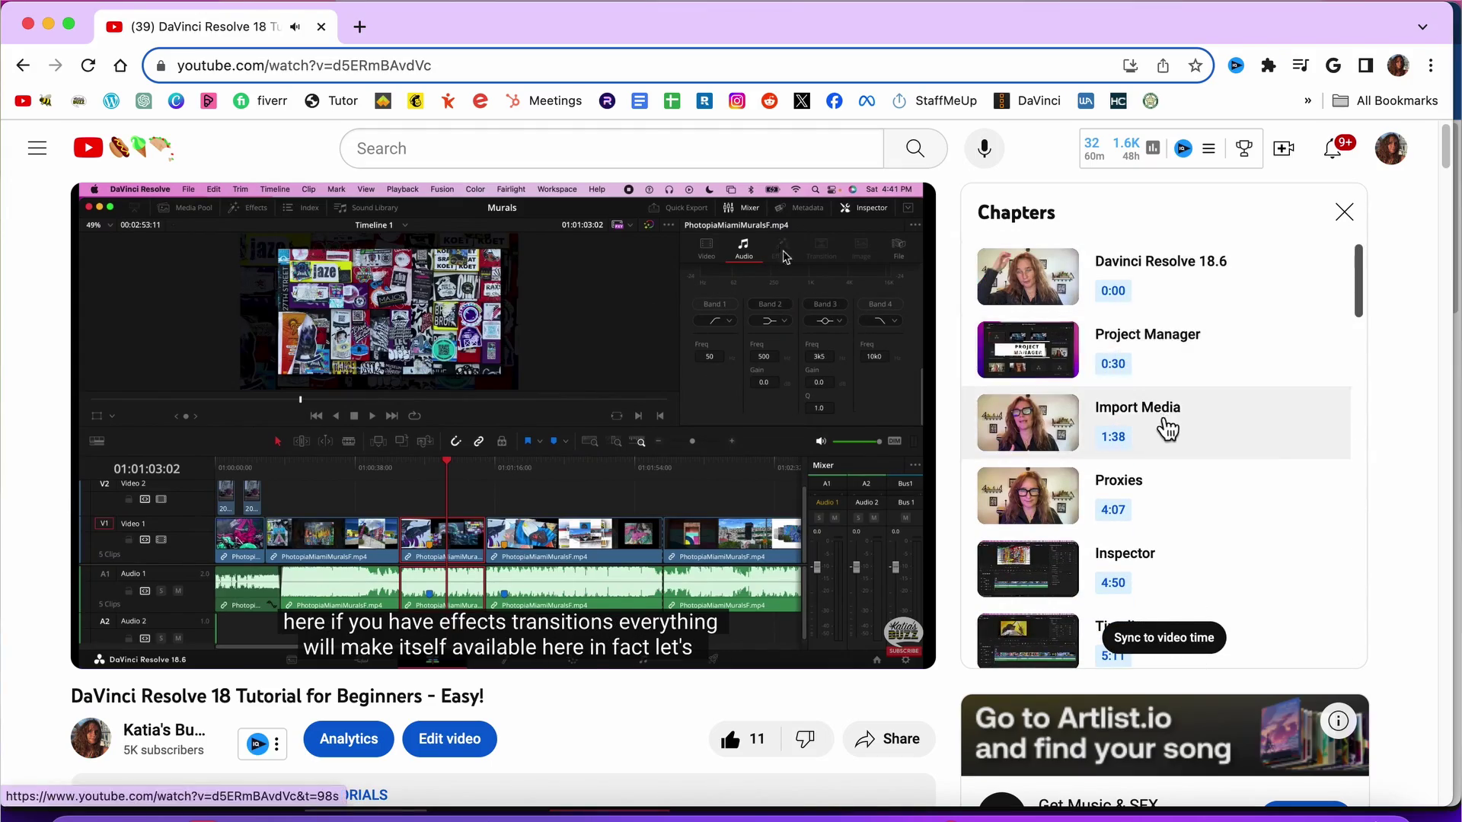
Jump the video through the Proxies, Zoom, Timeline Tools, Trim Tool and Audio Fade chapters
click(1158, 499)
click(1160, 498)
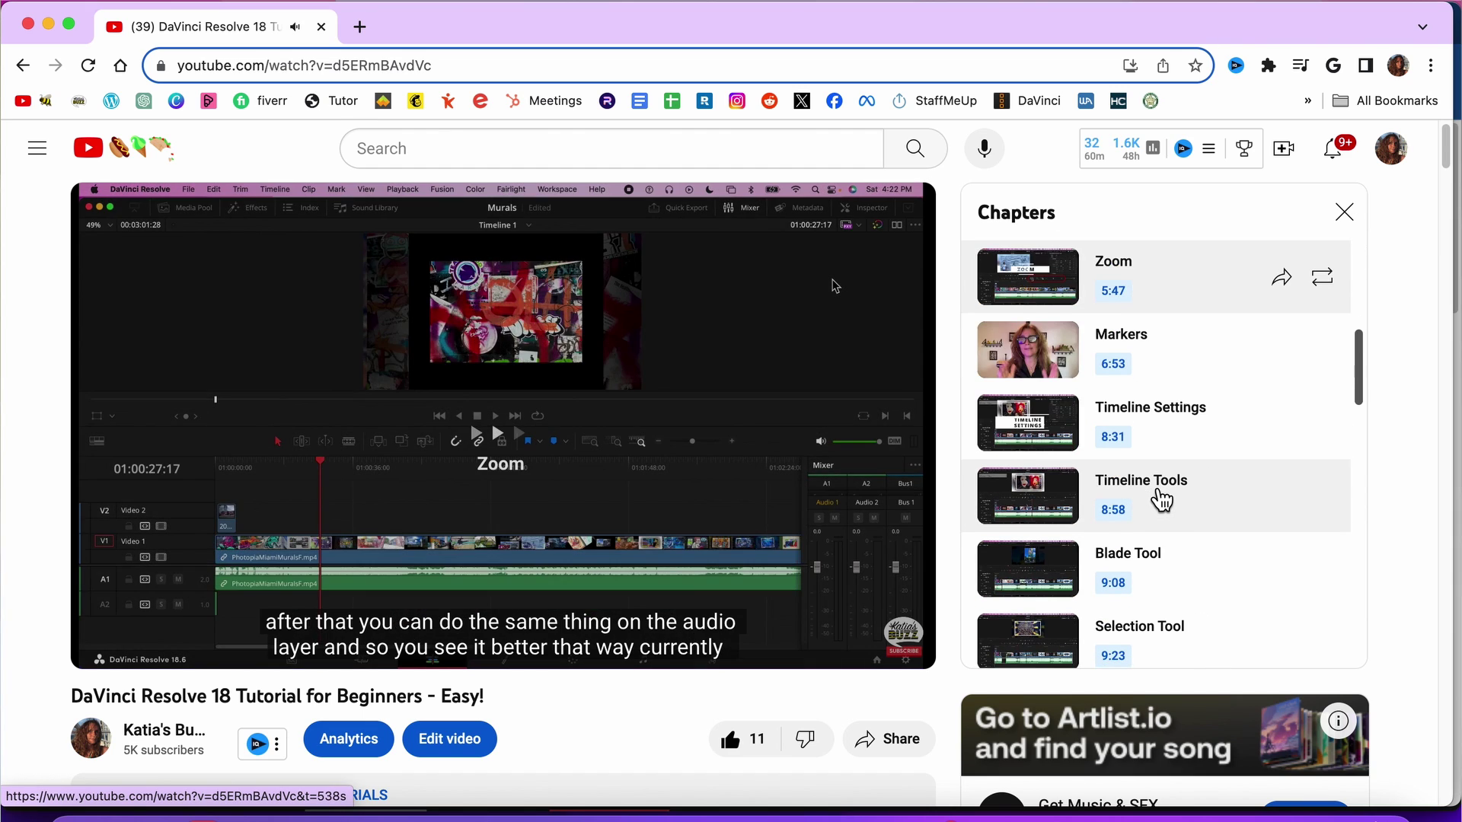
click(1159, 499)
click(1157, 500)
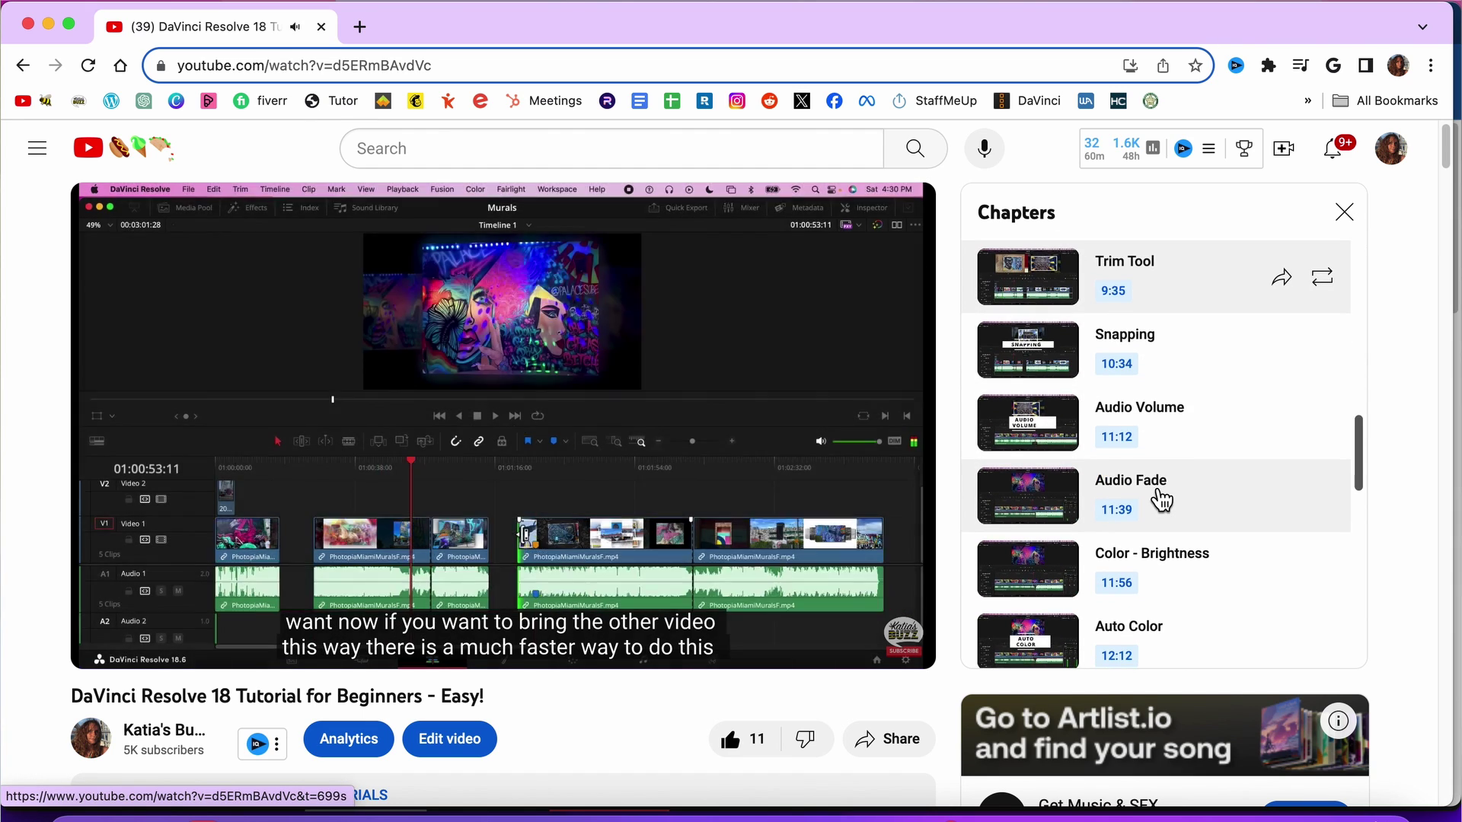
click(1162, 500)
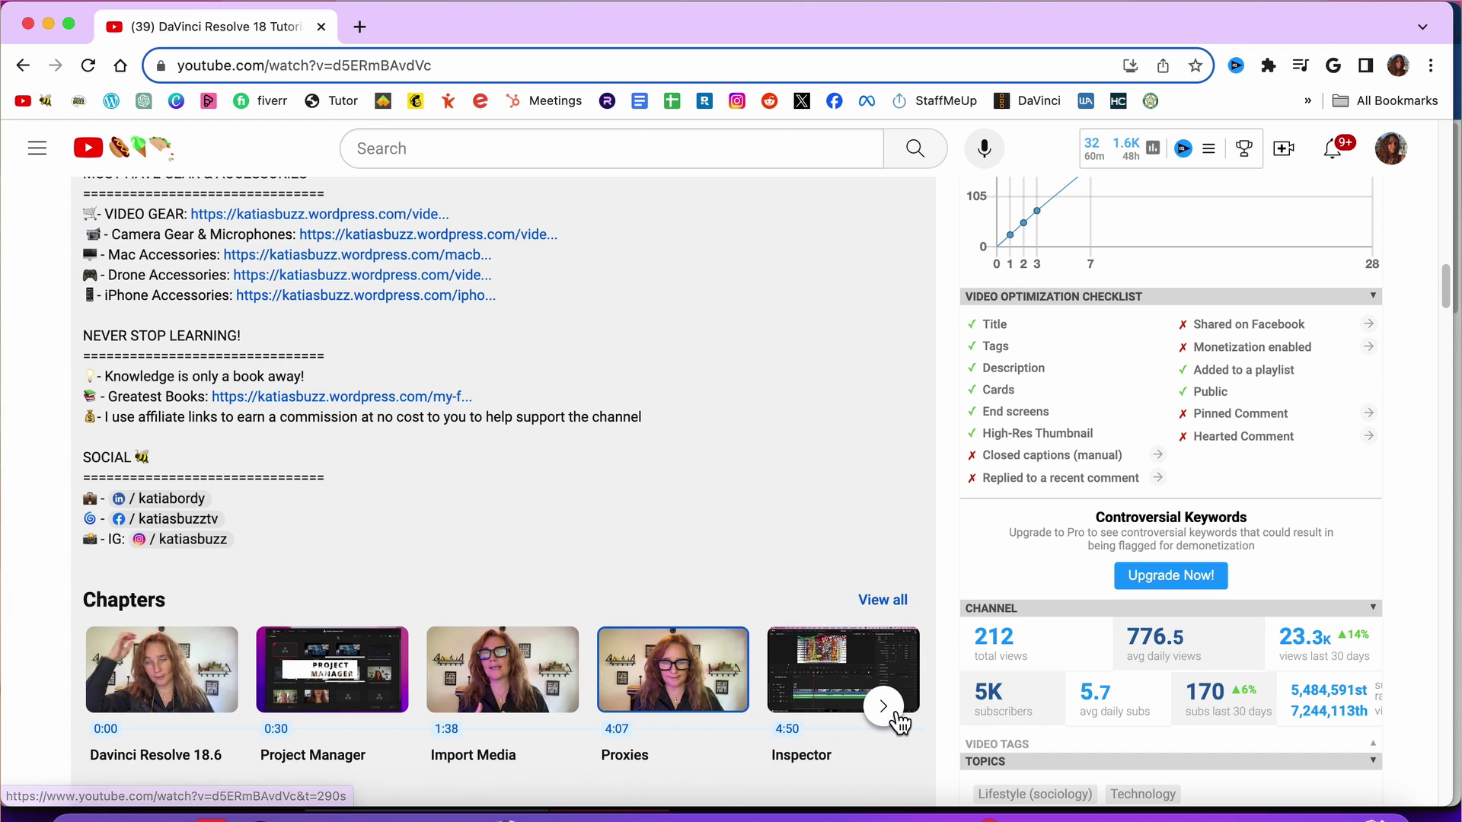
Page the description's Chapters carousel forward until its last entries appear
click(885, 709)
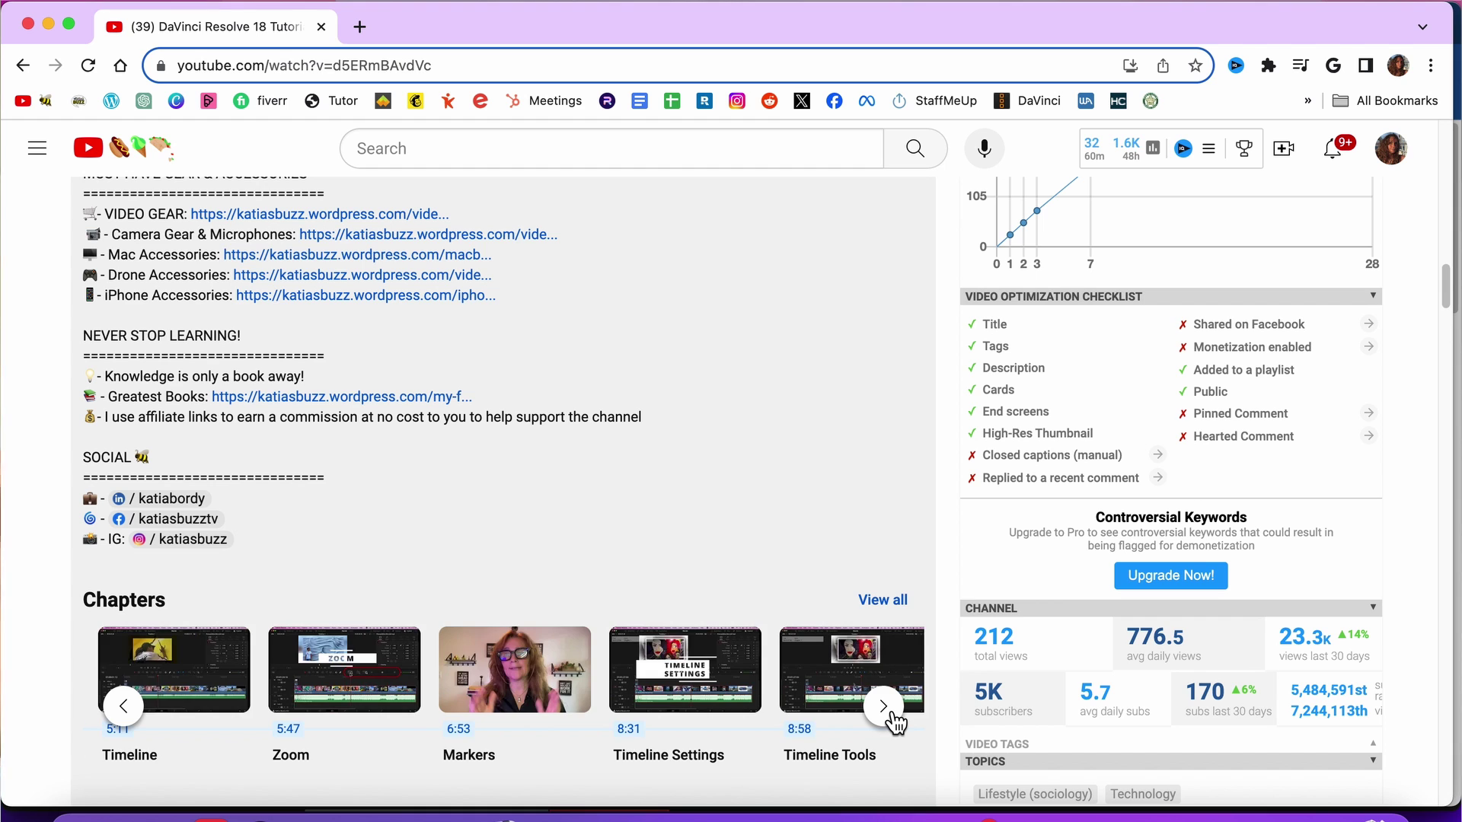
click(894, 718)
click(894, 717)
click(894, 717)
click(894, 717)
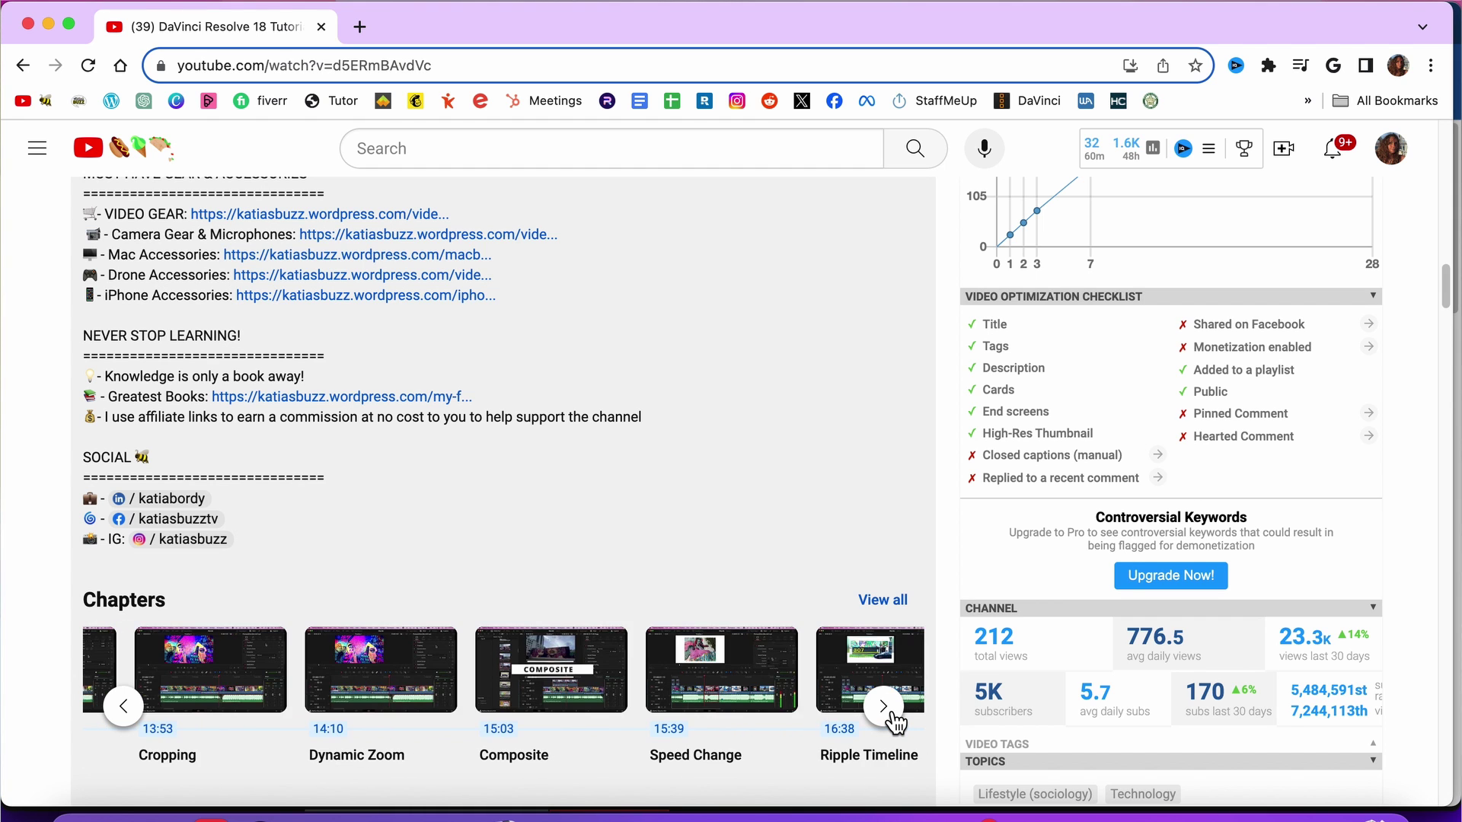
click(895, 719)
click(895, 719)
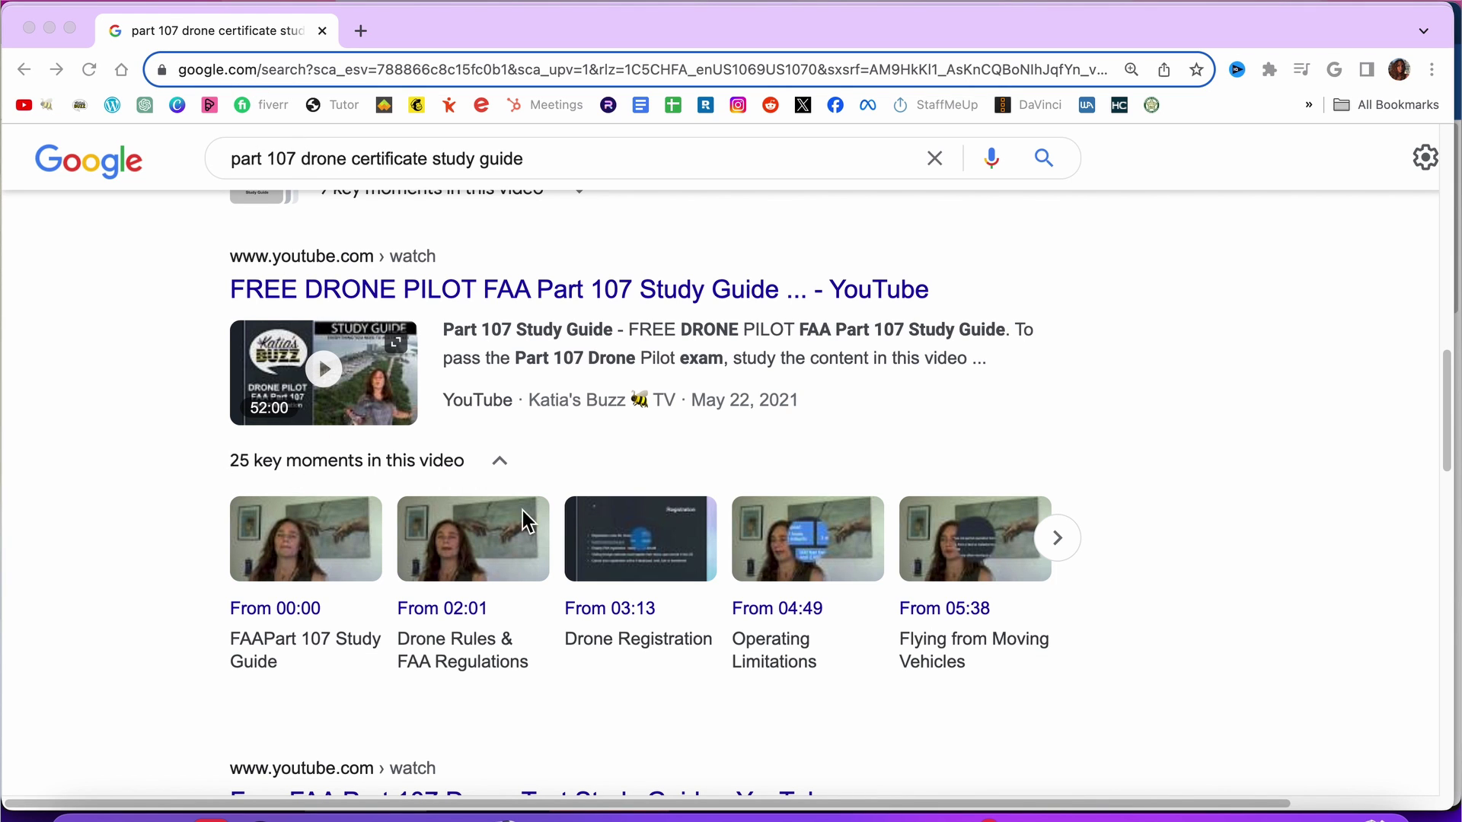
Advance the '25 key moments in this video' carousel to the final moment, Schedule your exam
click(1058, 540)
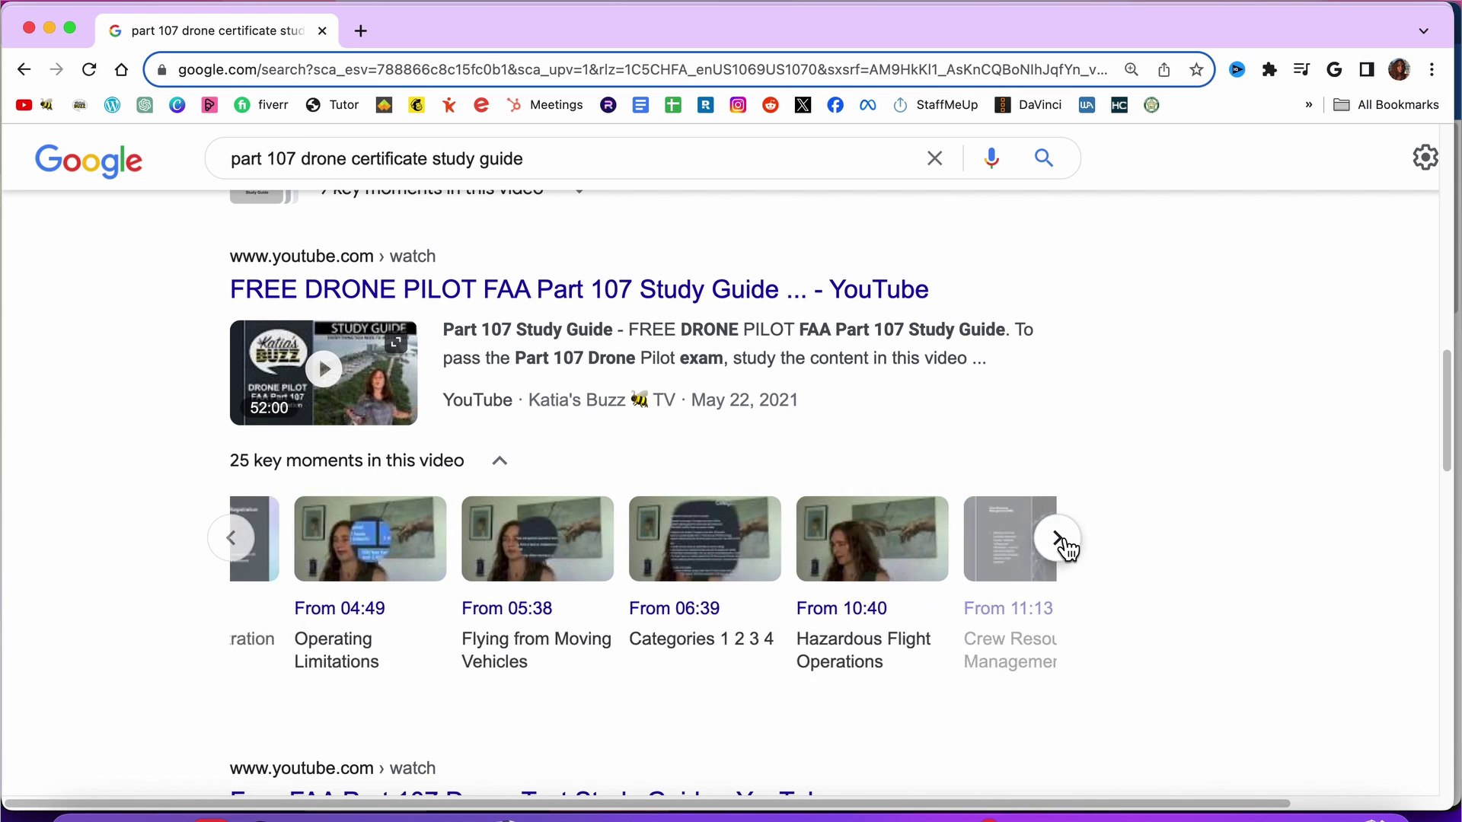
click(1058, 540)
click(1057, 539)
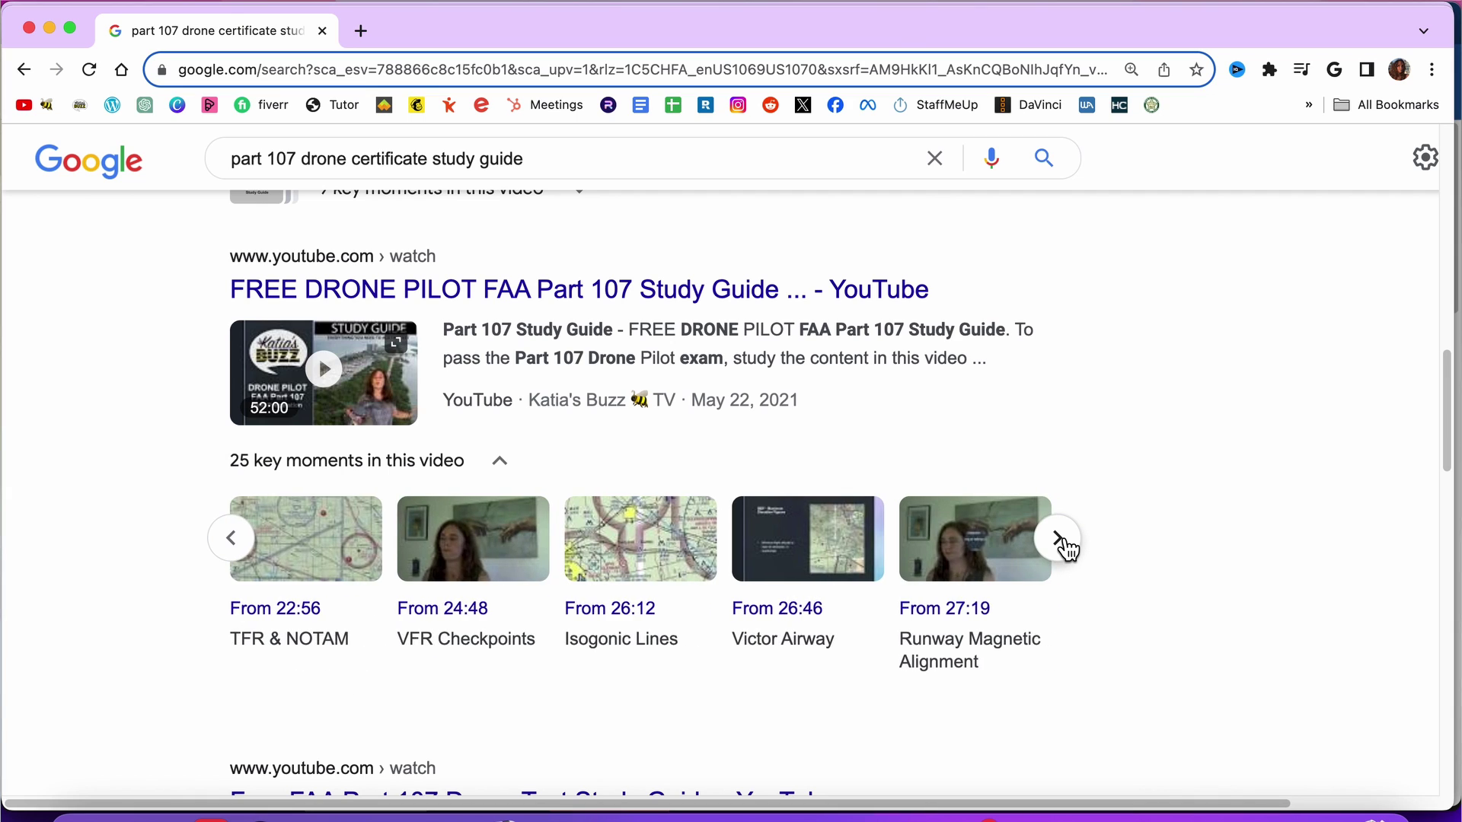
click(1058, 539)
click(1058, 540)
click(1058, 540)
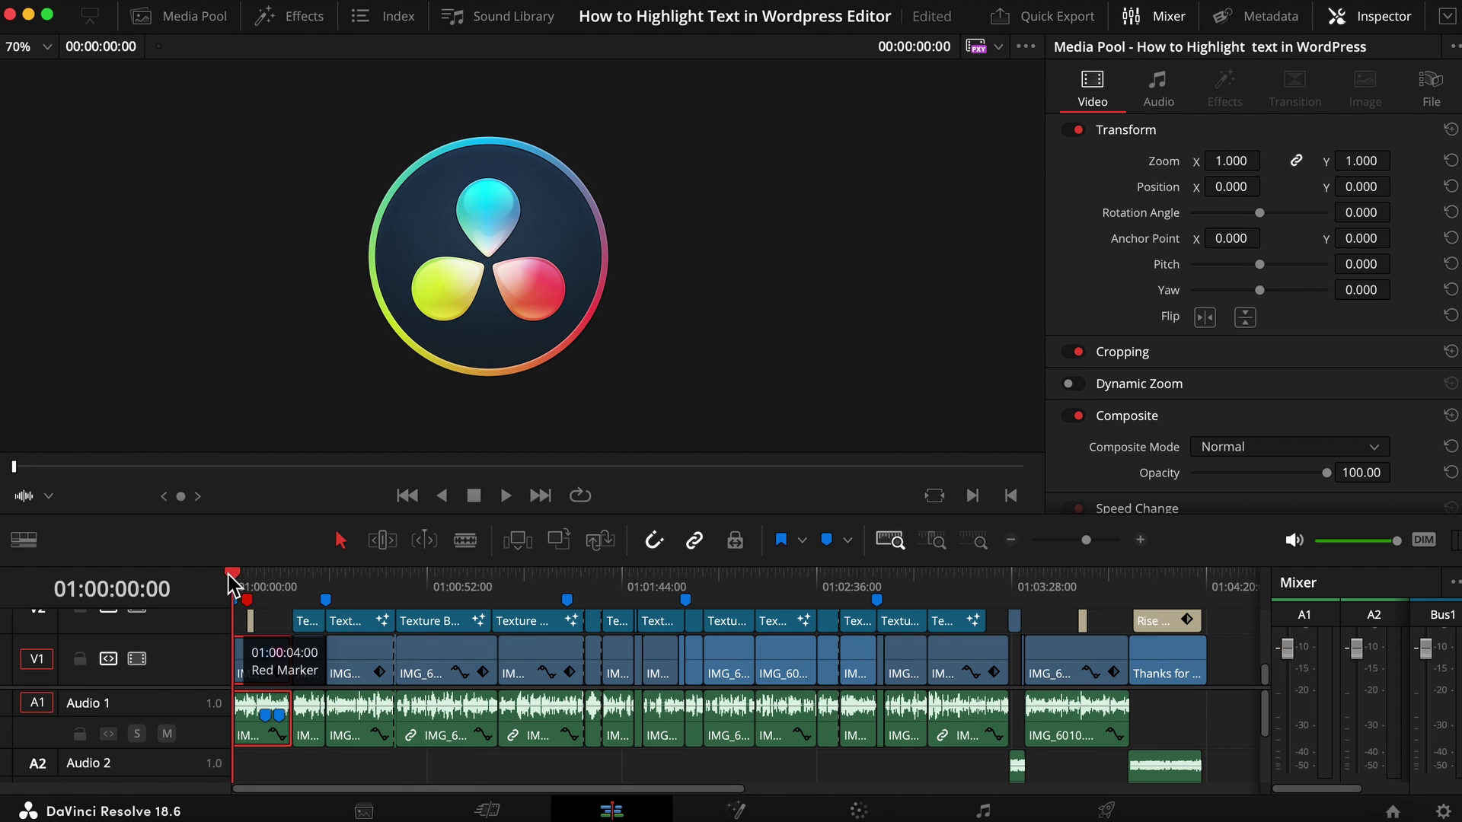
Rename Marker 3 at 00:00:10:23 to 'Title', make it orange, and zoom the timeline in
drag(234, 580, 268, 581)
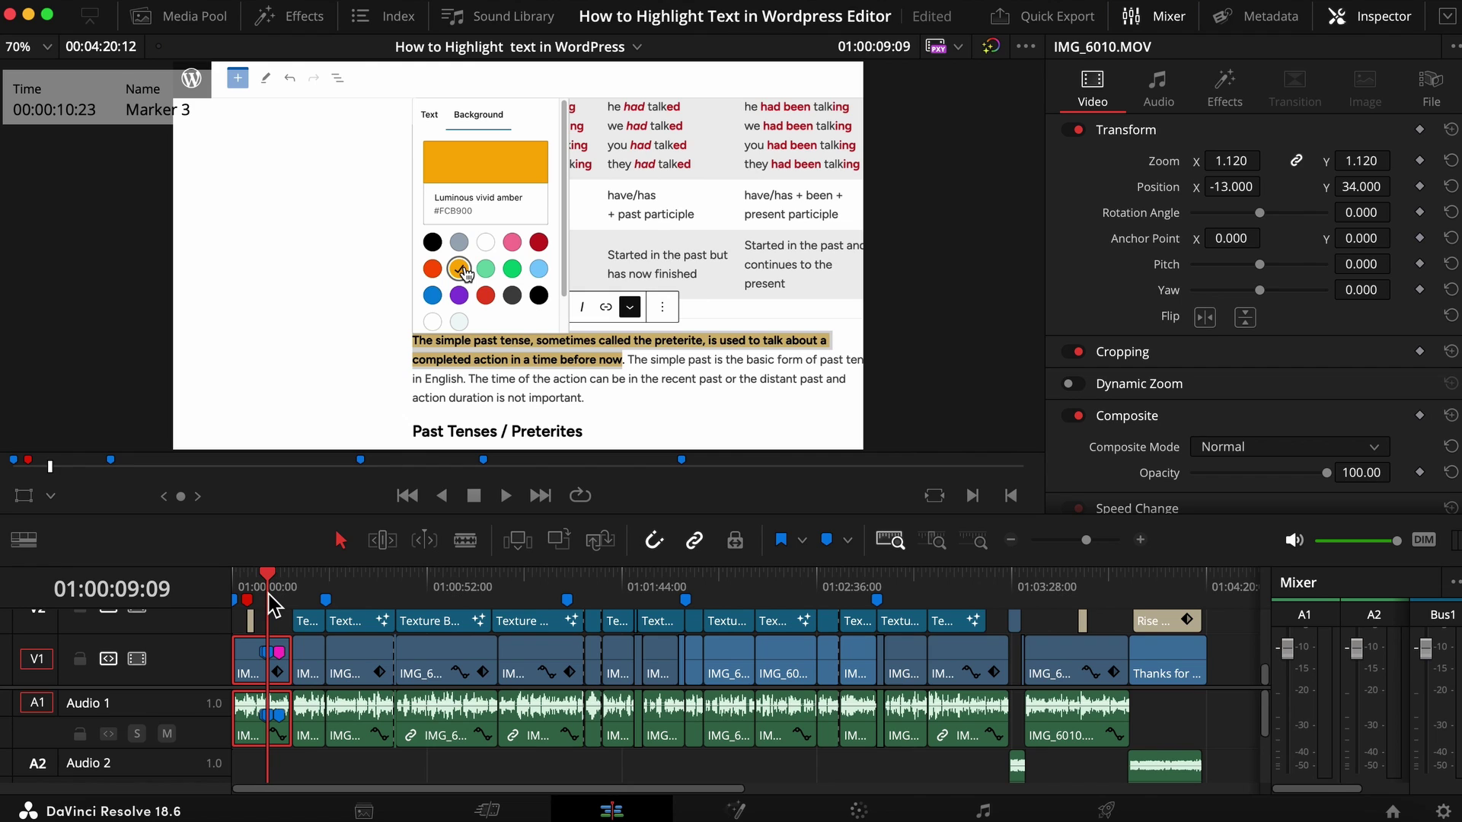
key(m)
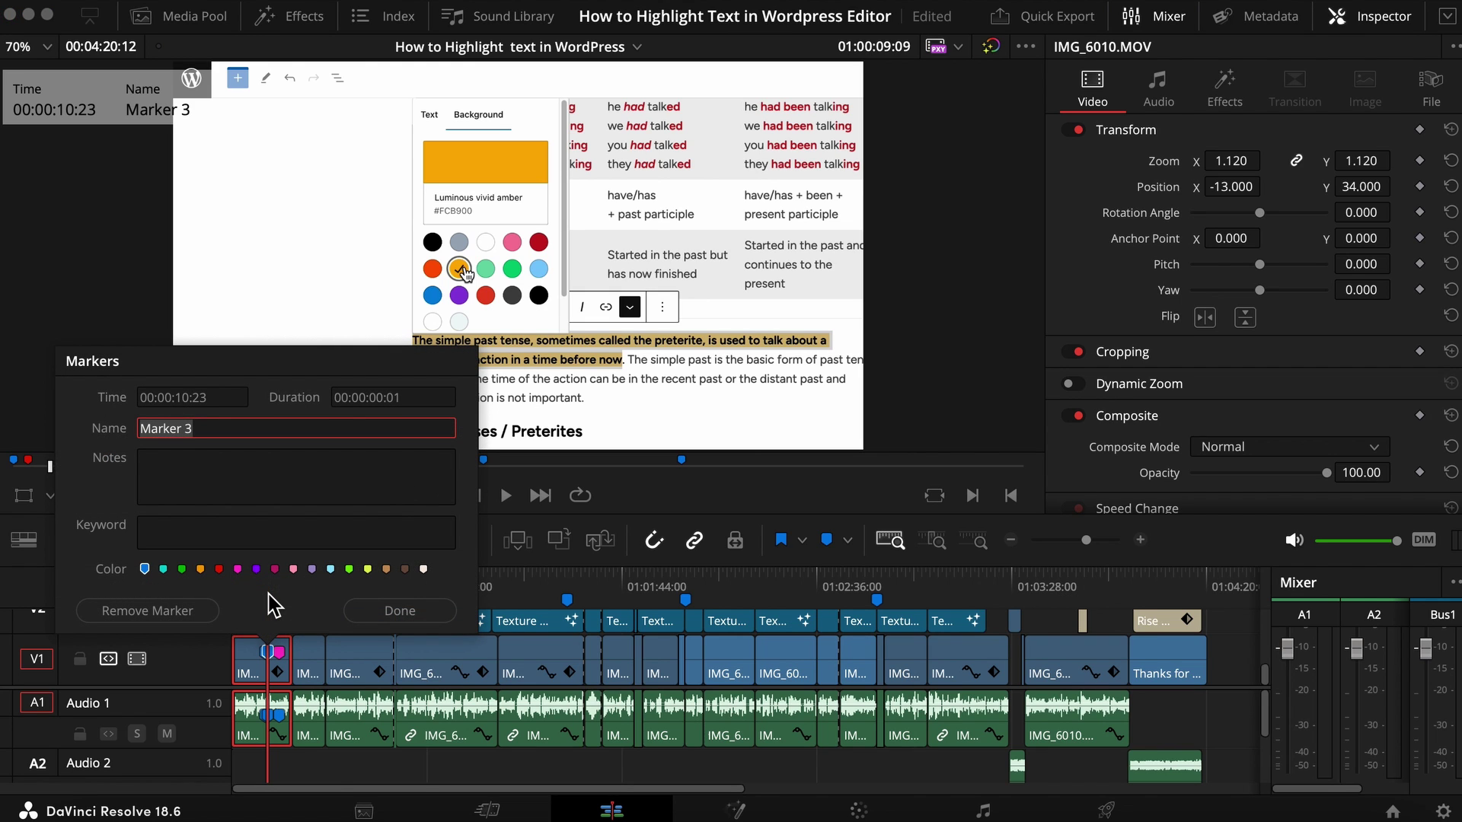
text(Title)
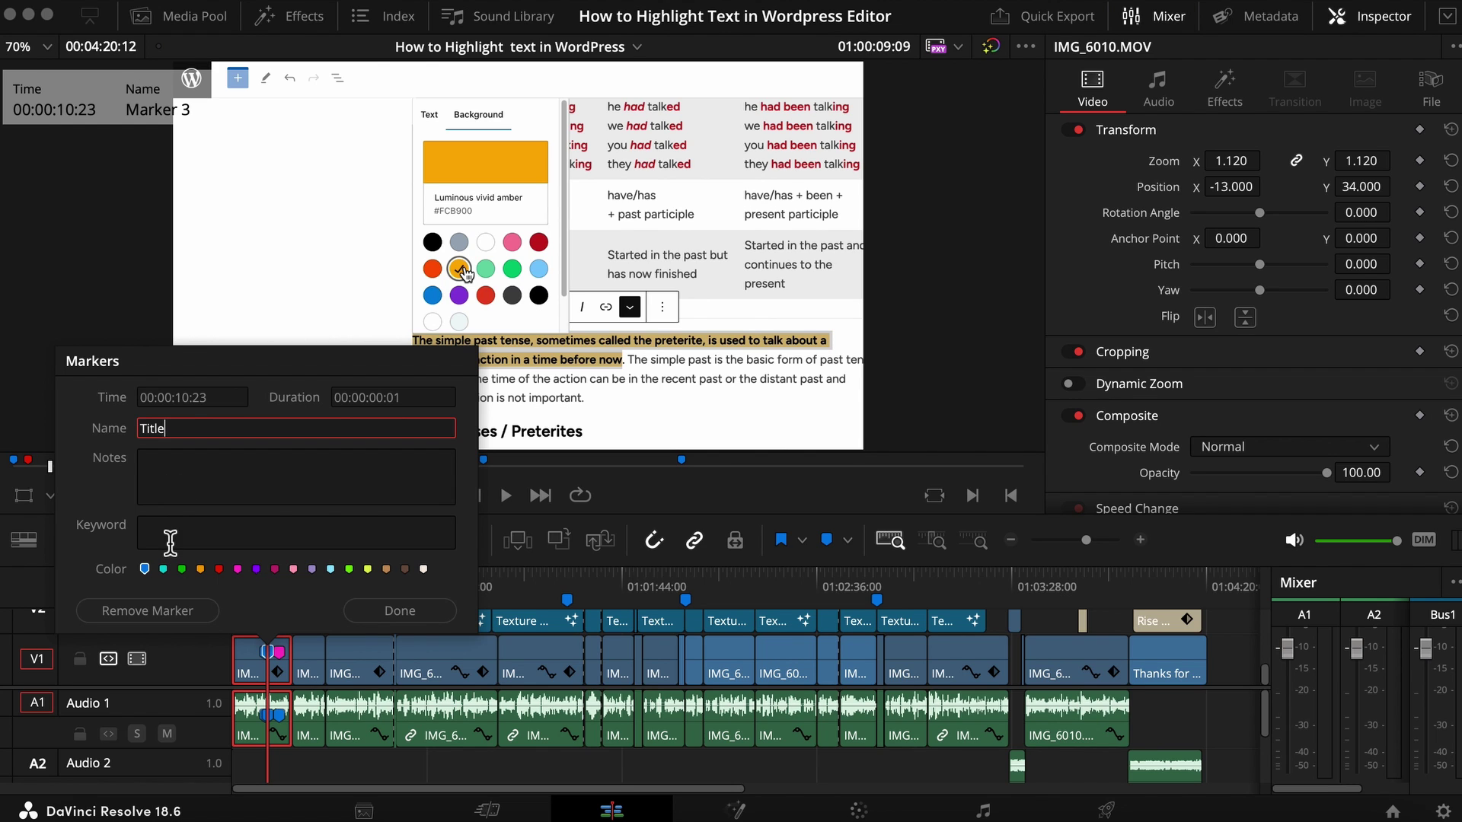
click(201, 570)
click(397, 610)
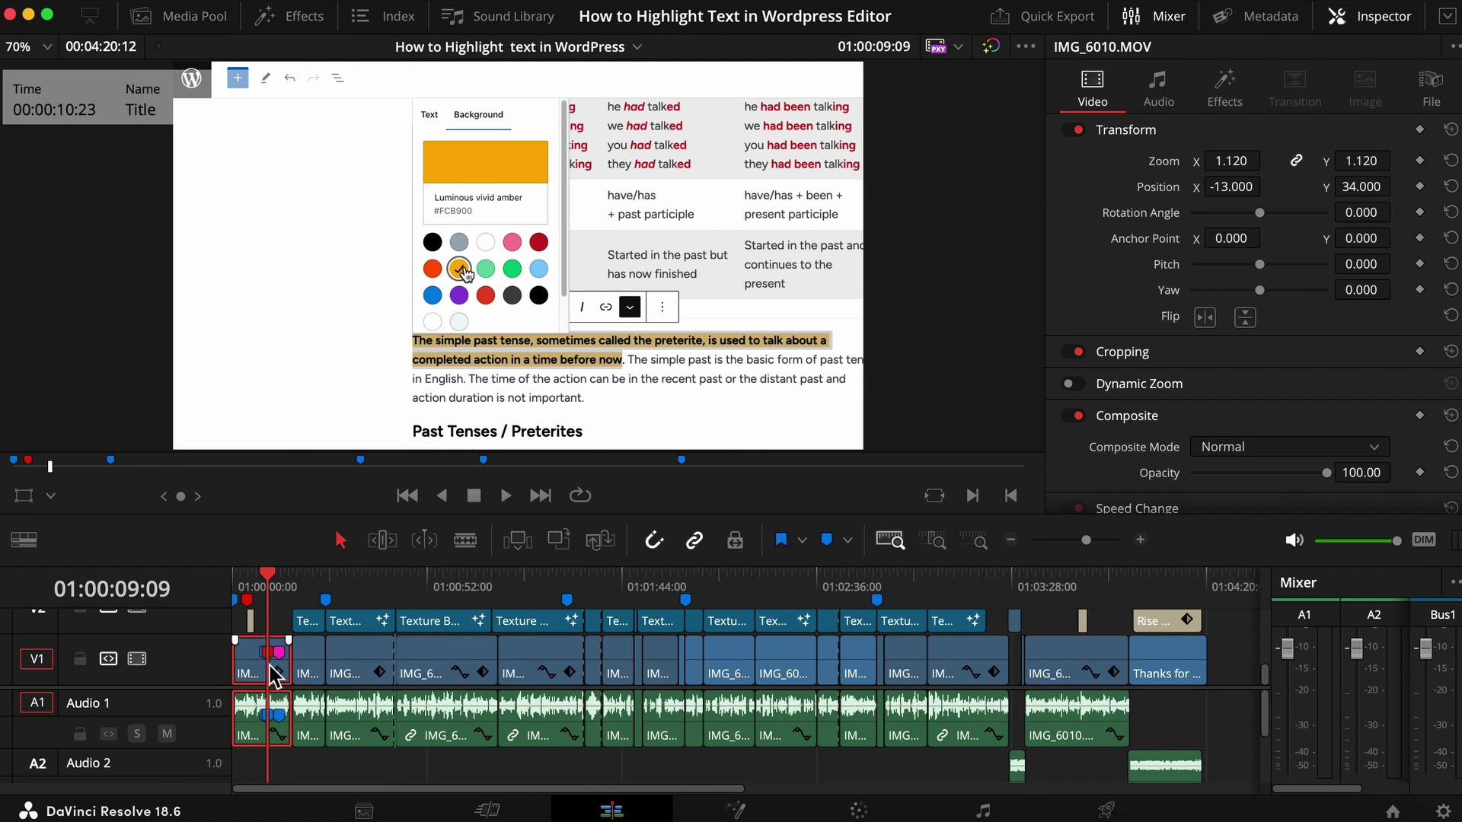
scroll(273, 656, up, 6)
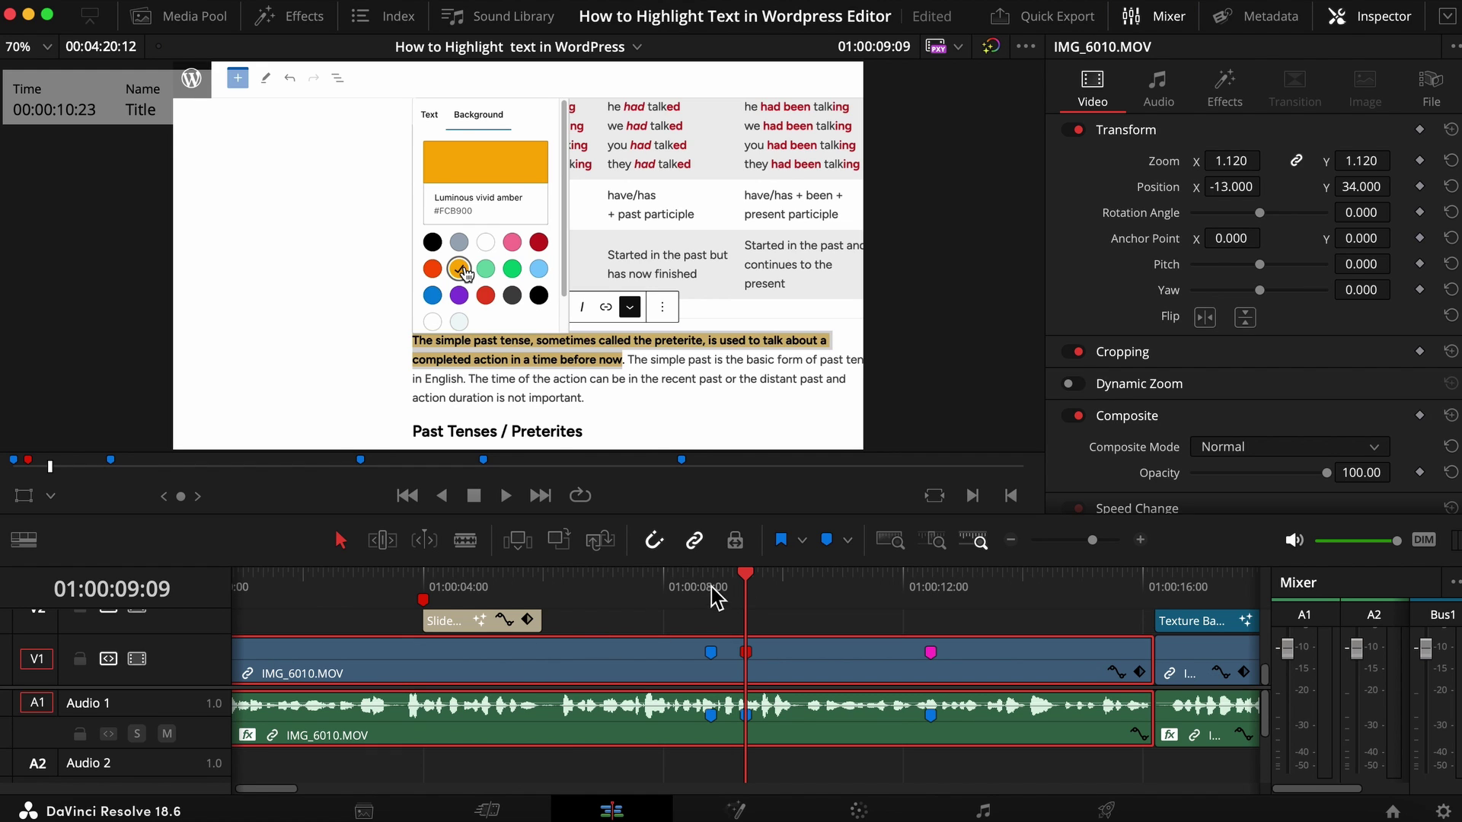
click(657, 587)
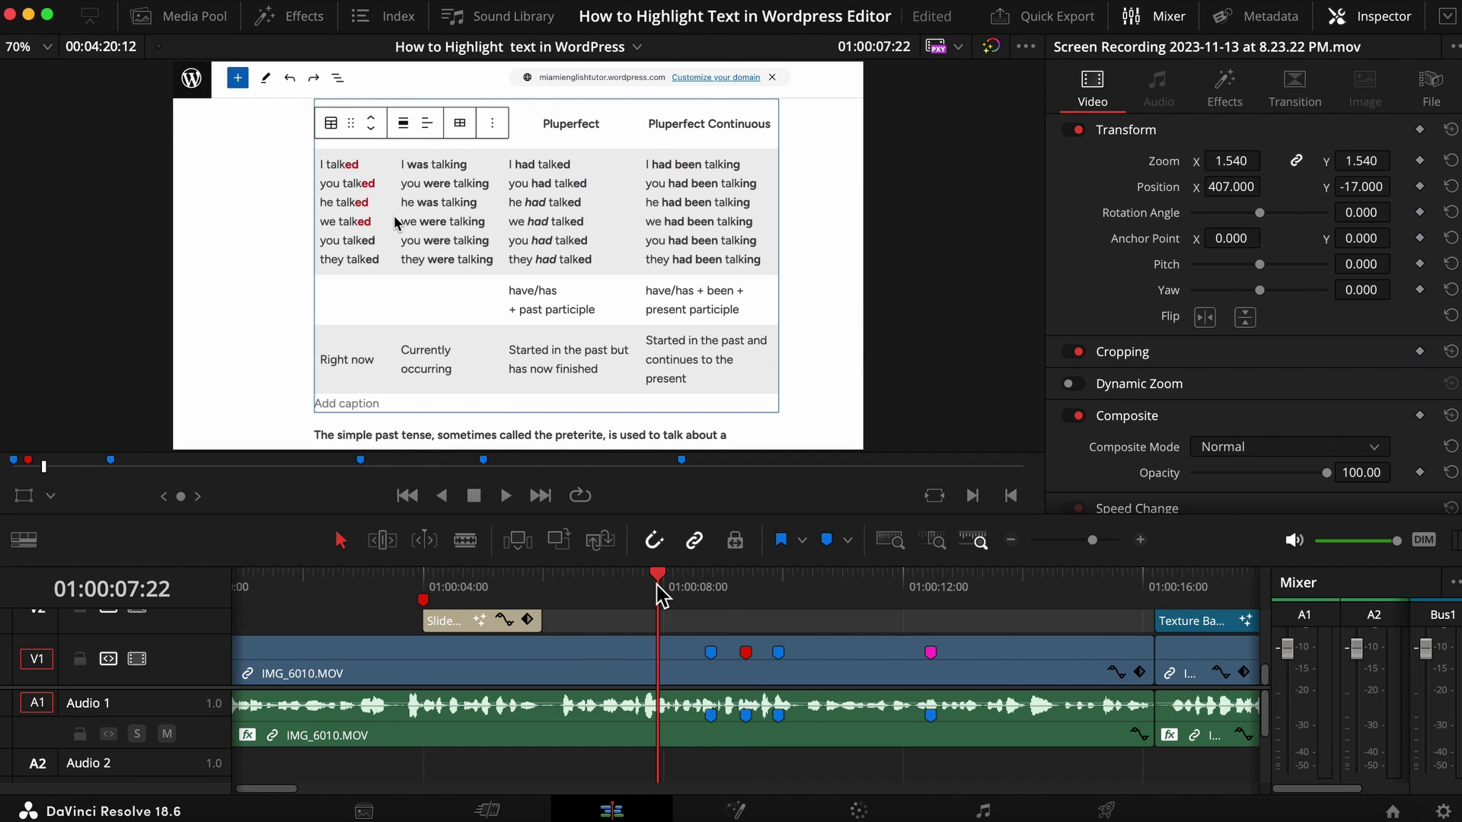
Add a magenta marker named 'Youtube Export' at 01:00:07:22, then return the playhead to the start
key(m)
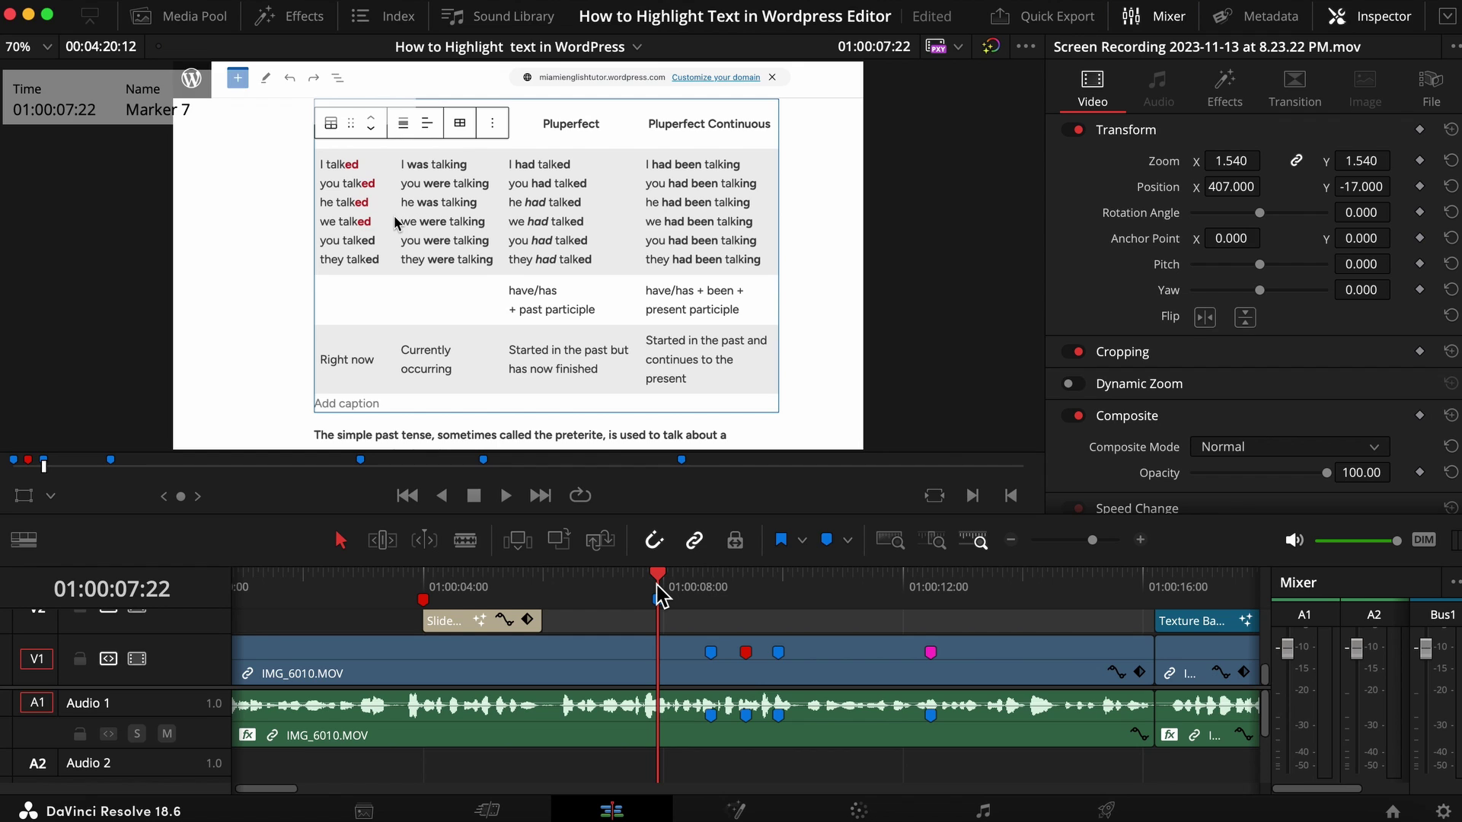
key(m)
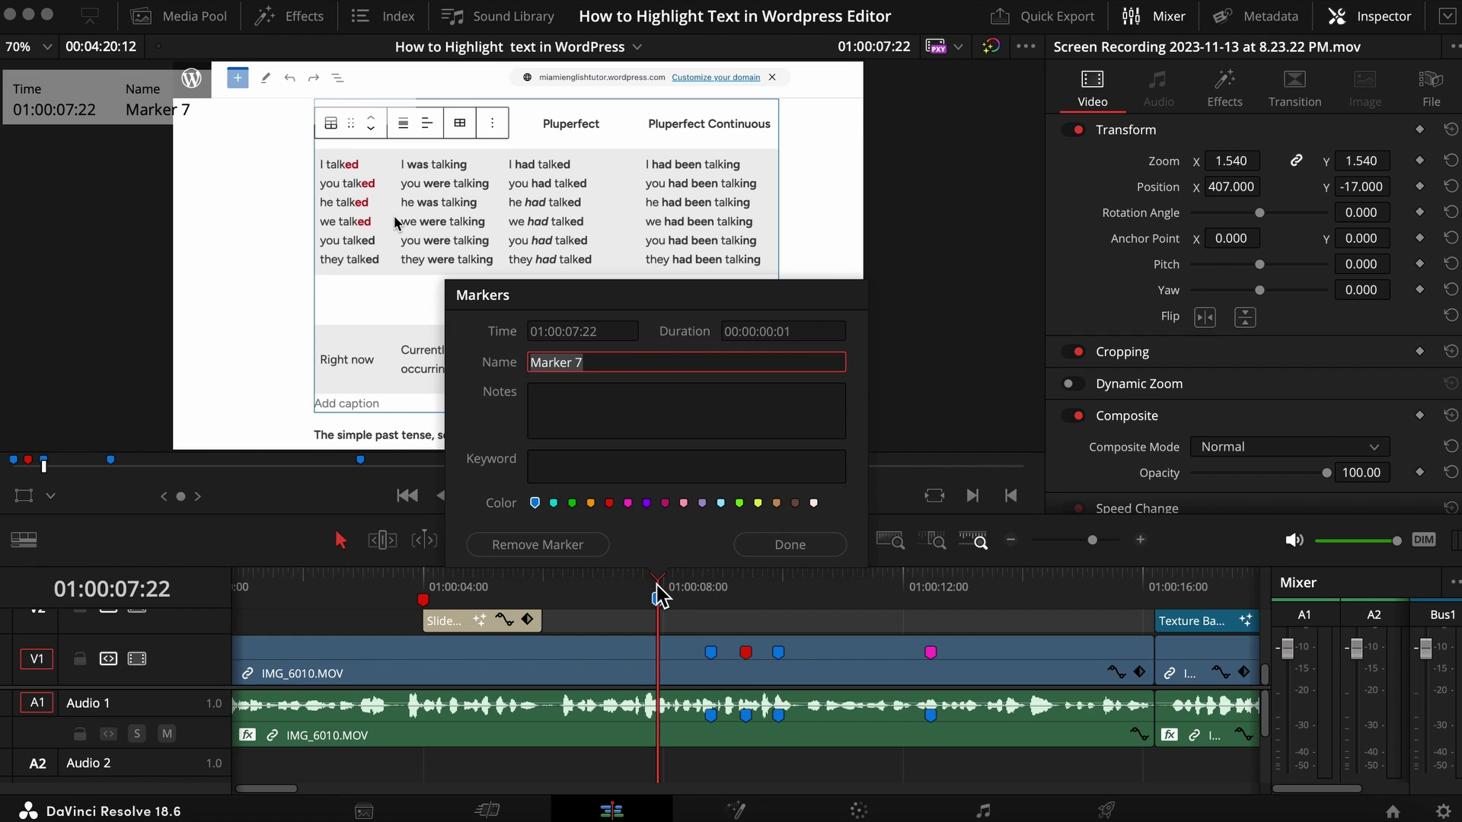
text(Youtube Export)
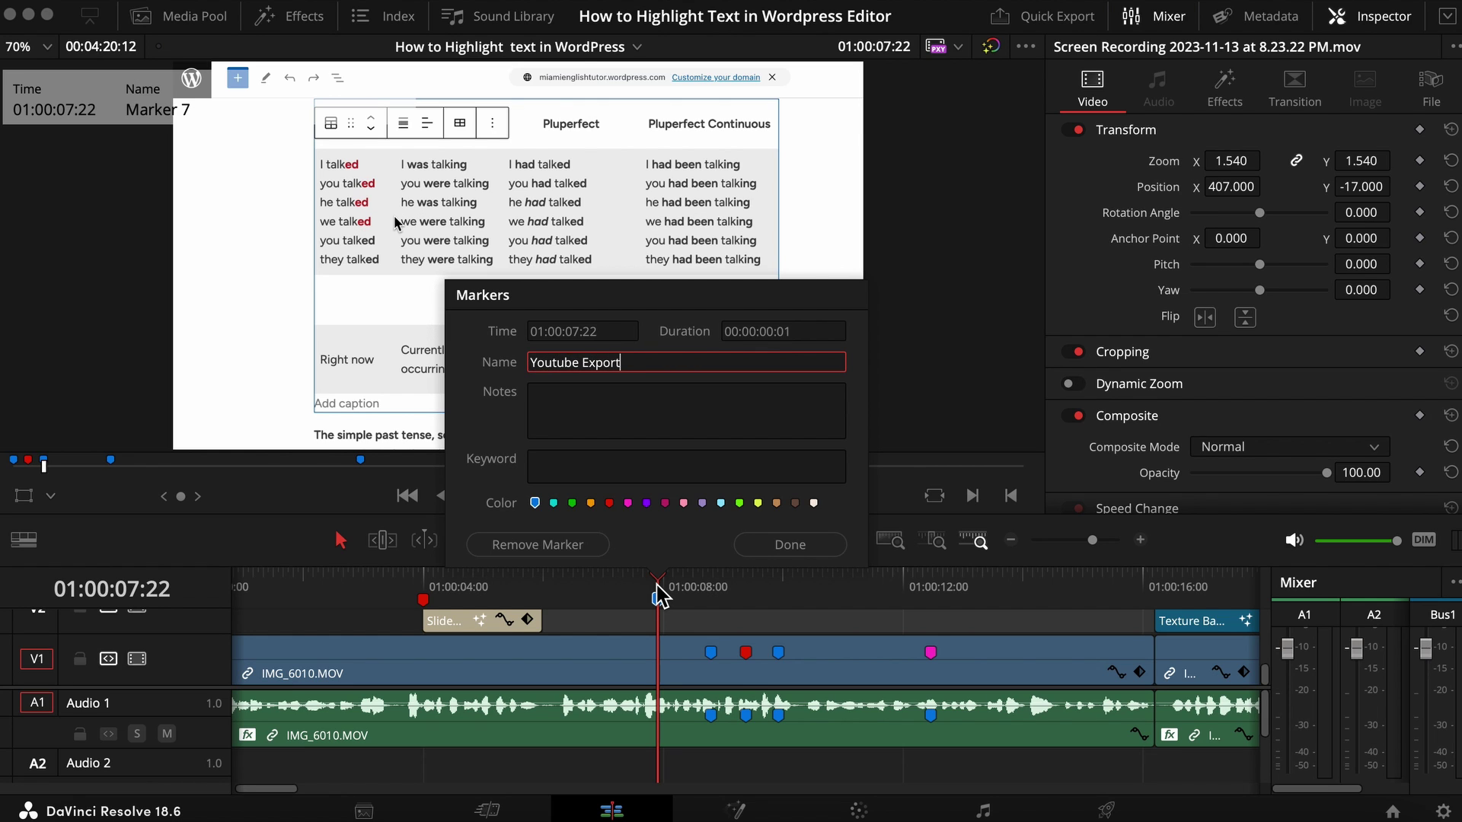
click(627, 503)
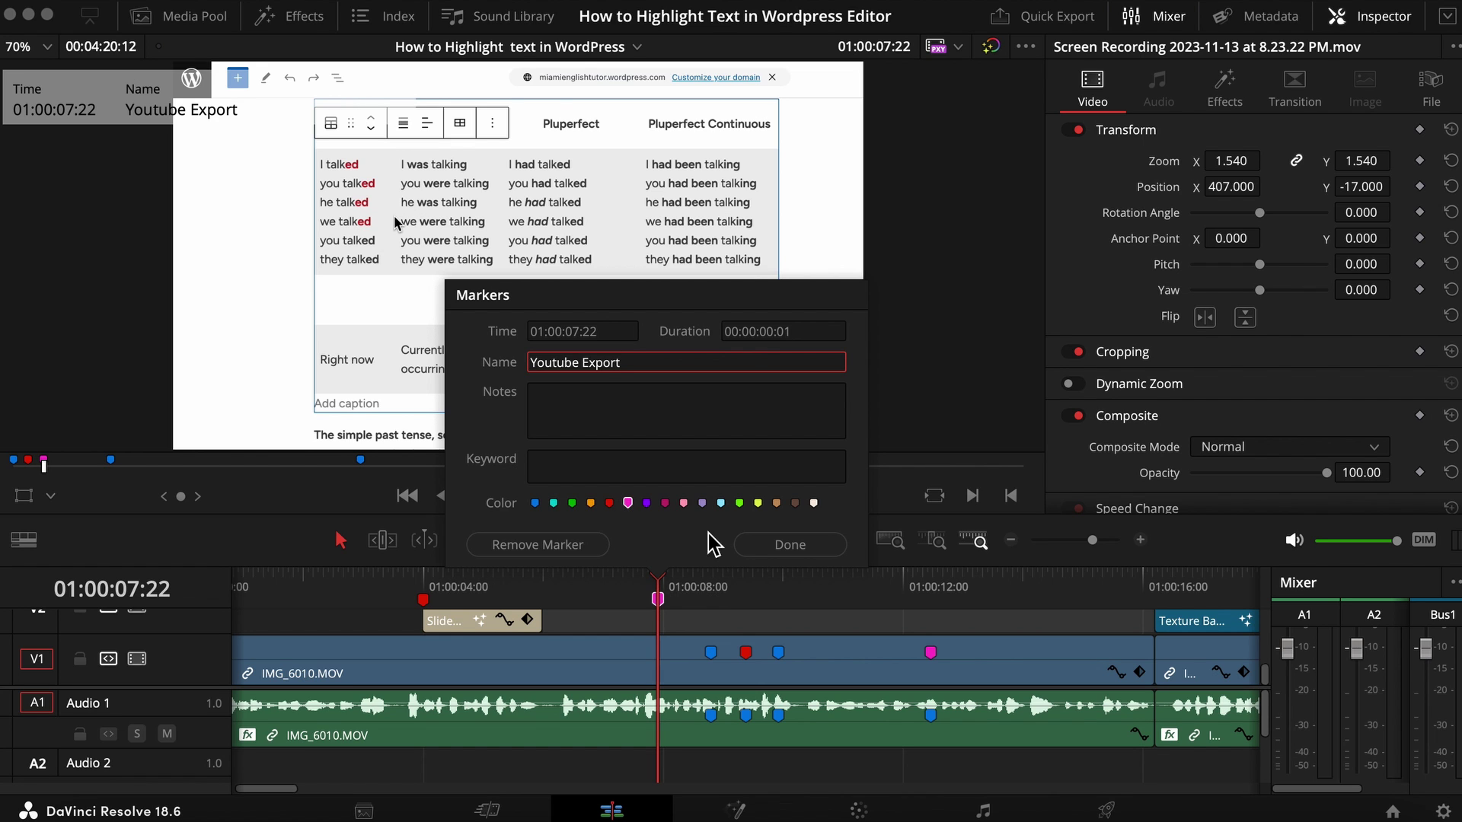
click(778, 544)
key(Home)
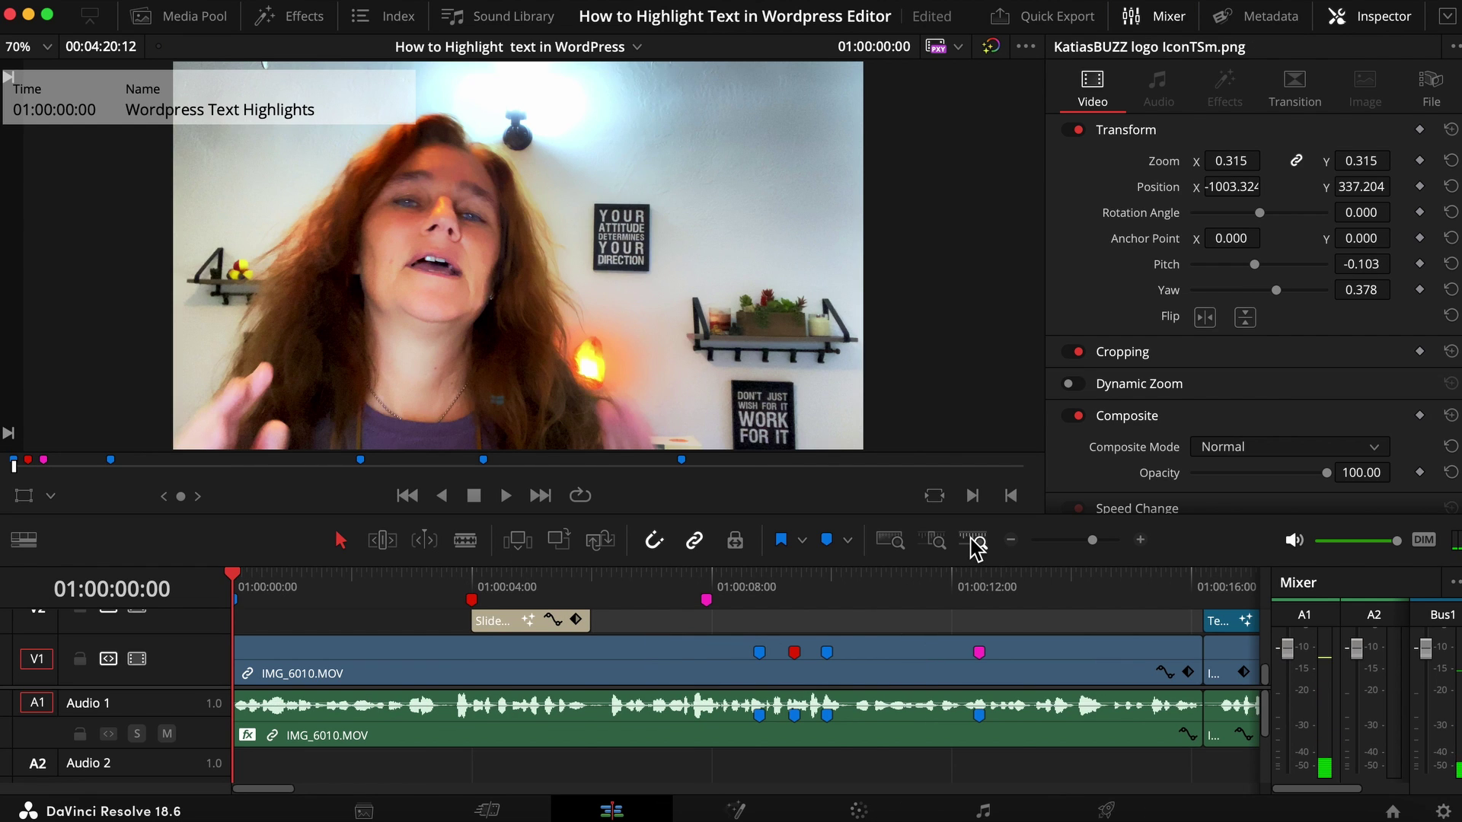
Name the marker at 01:00:00:00 'Intro' and display the Media Pool with the project's clips
click(896, 545)
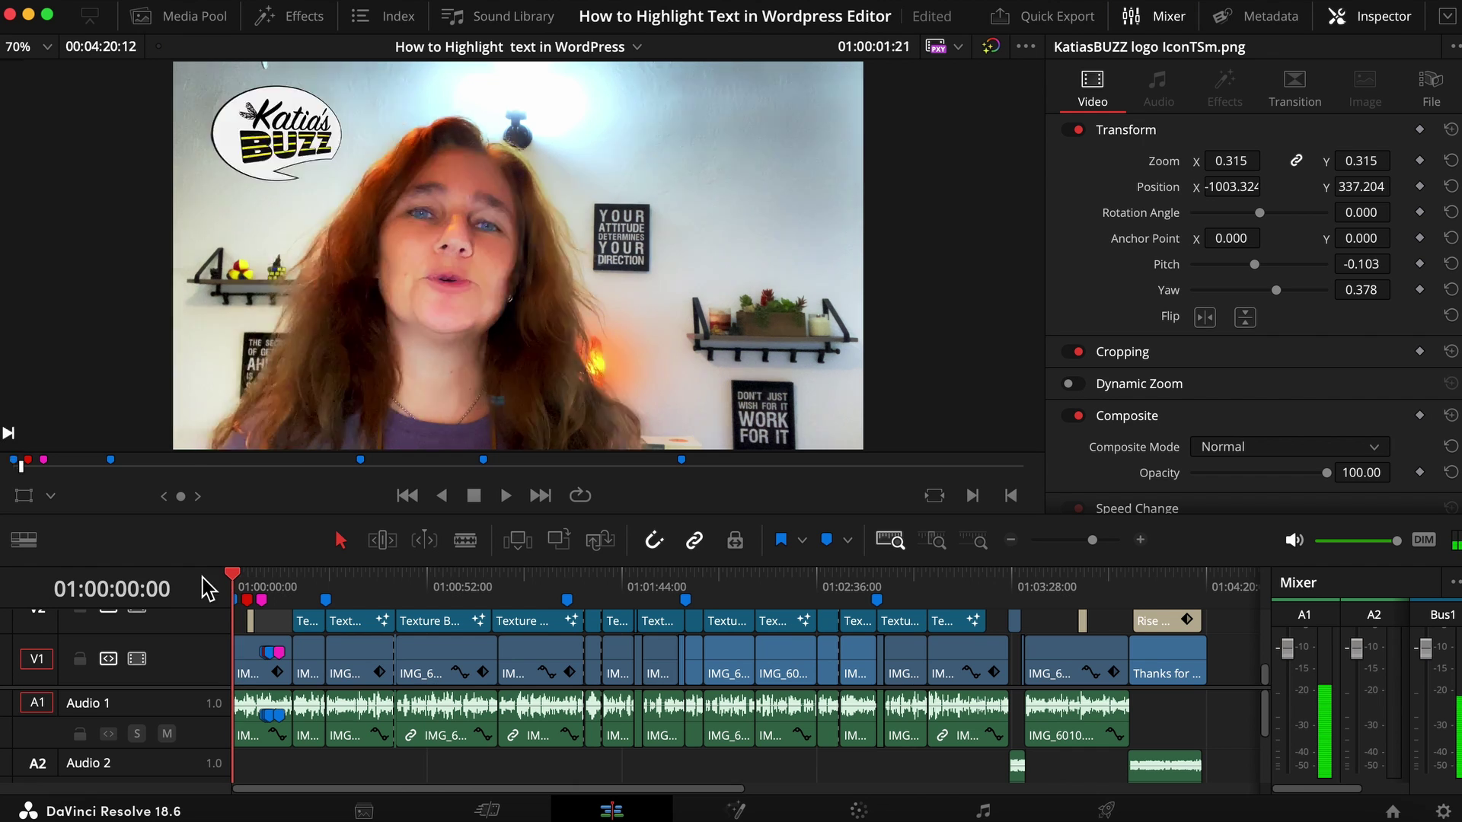
key(super+equal)
key(super+equal)
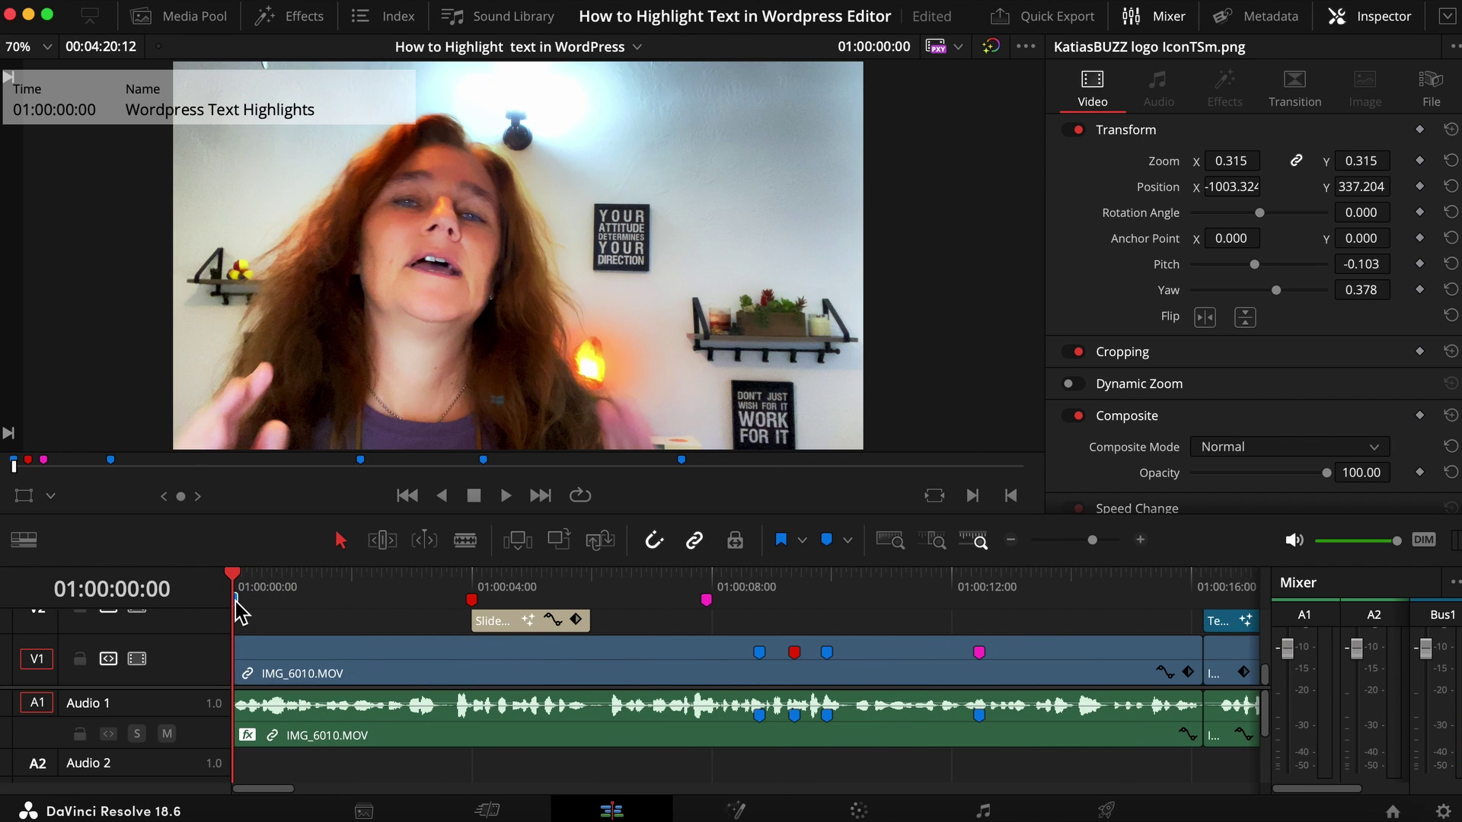
double_click(237, 609)
text(m)
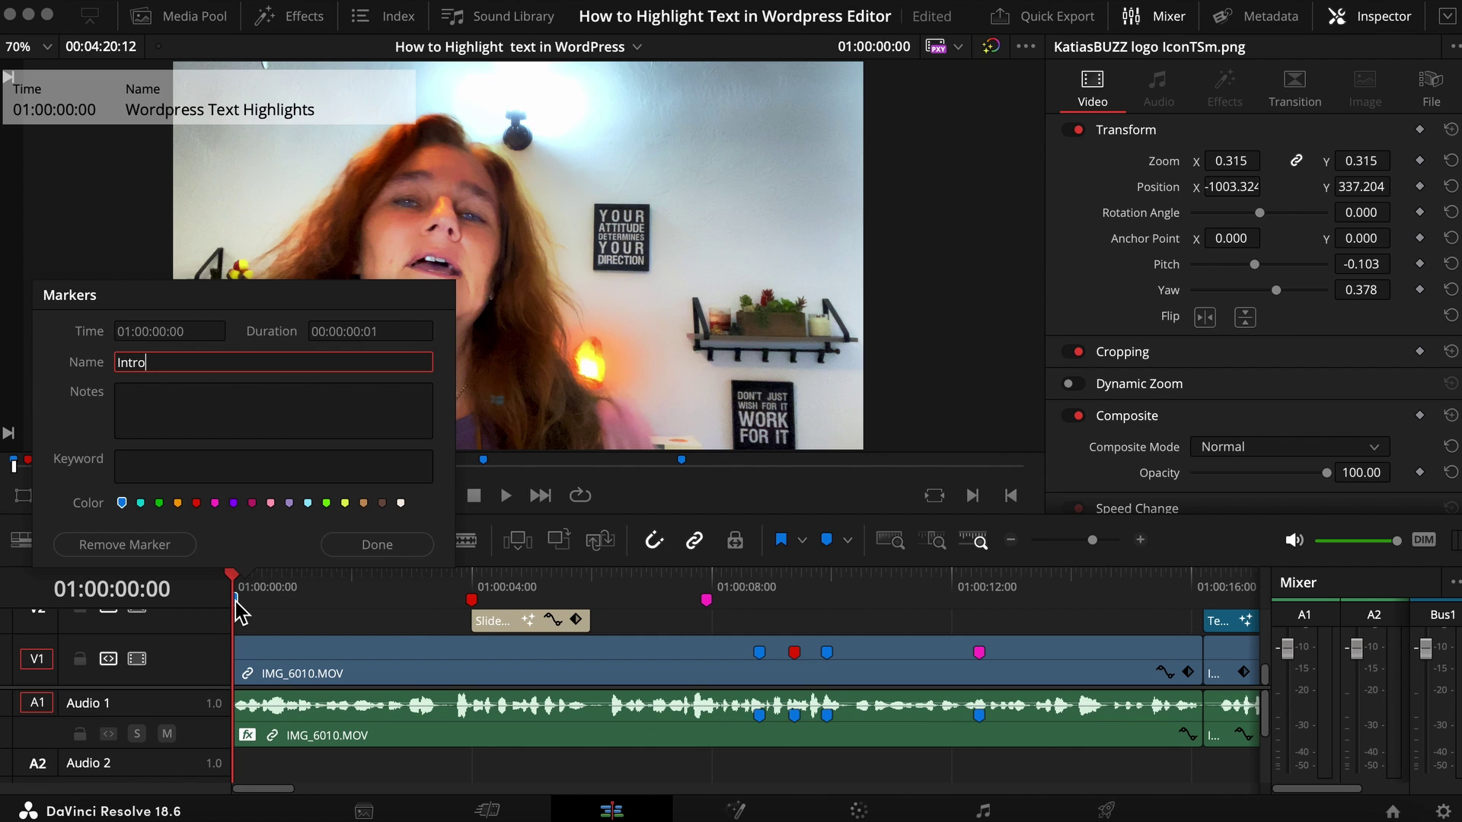
click(378, 544)
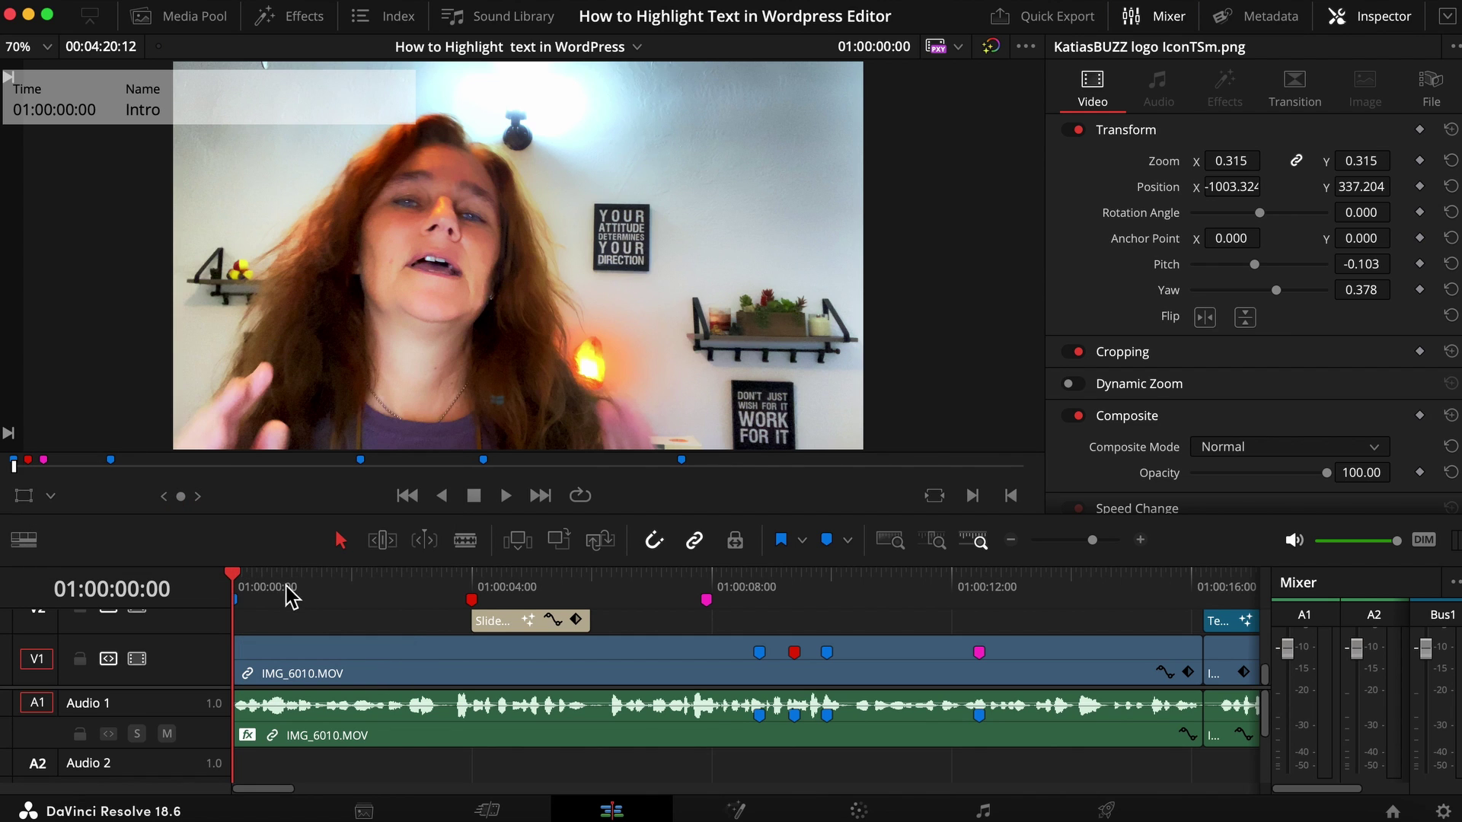
mouse_move(254, 606)
click(184, 23)
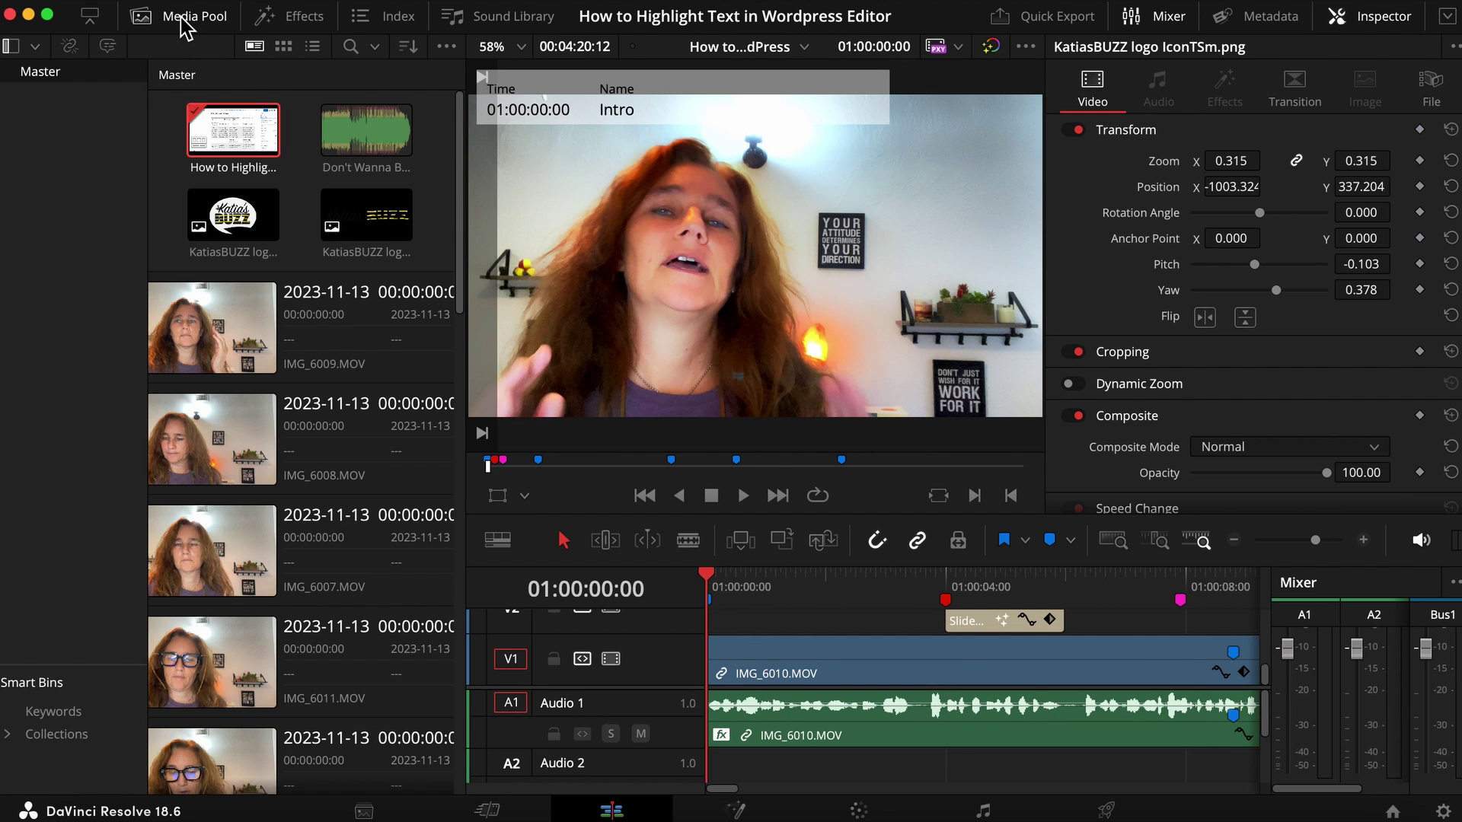
Set the timeline's starting timecode to 00:00:00:00
right_click(237, 141)
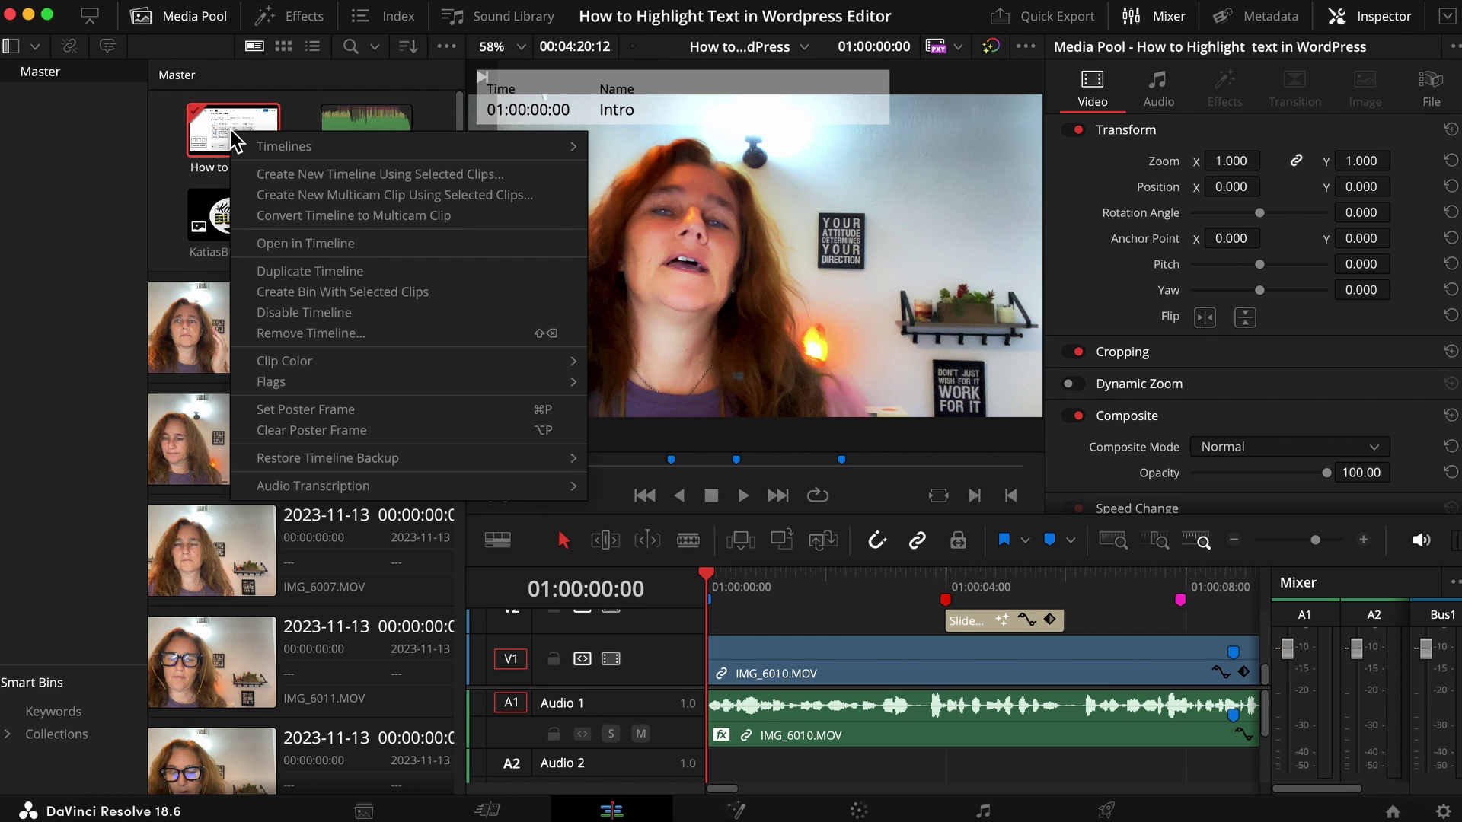
mouse_move(287, 147)
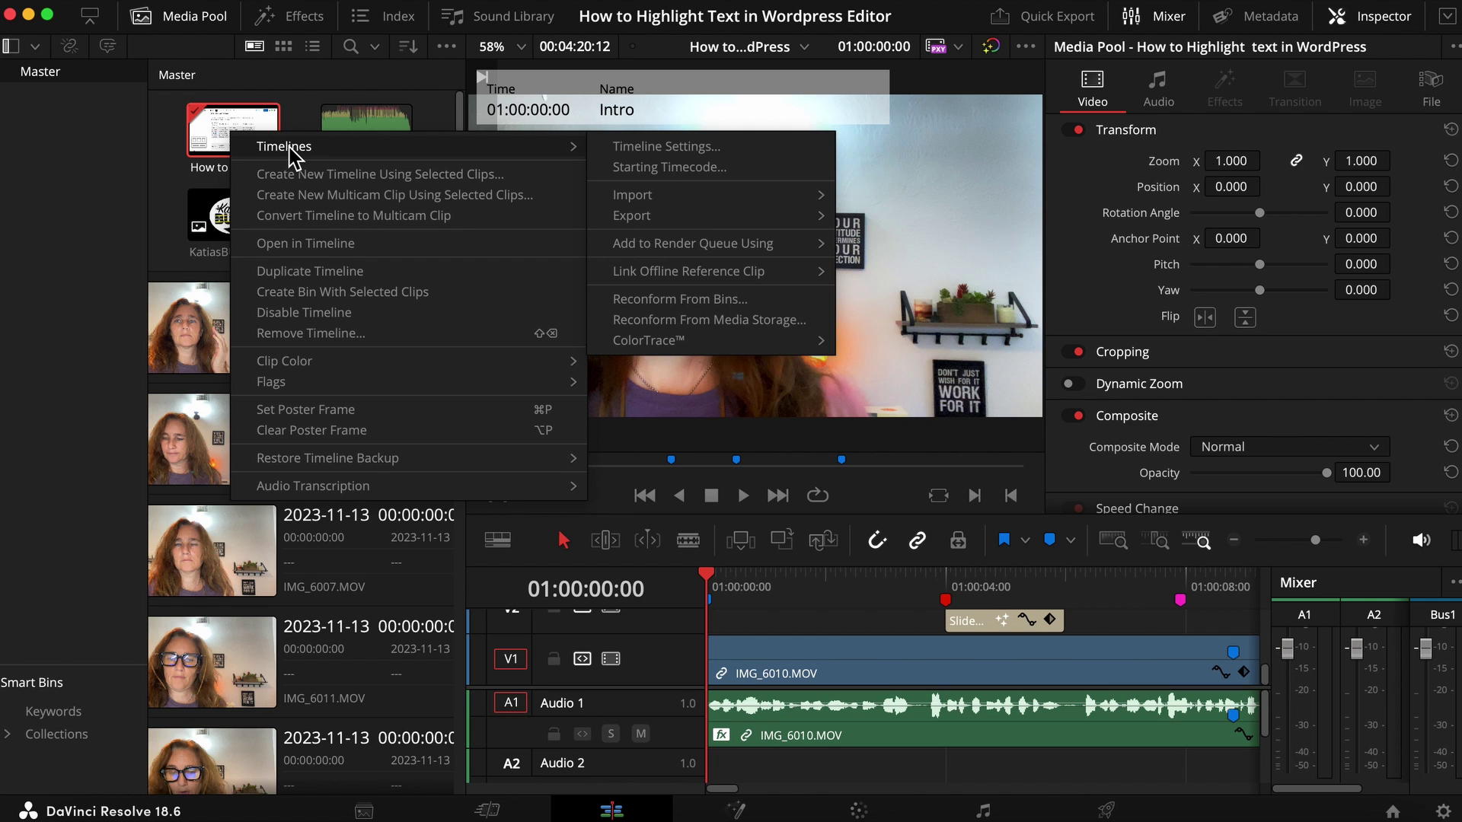
click(652, 169)
click(546, 373)
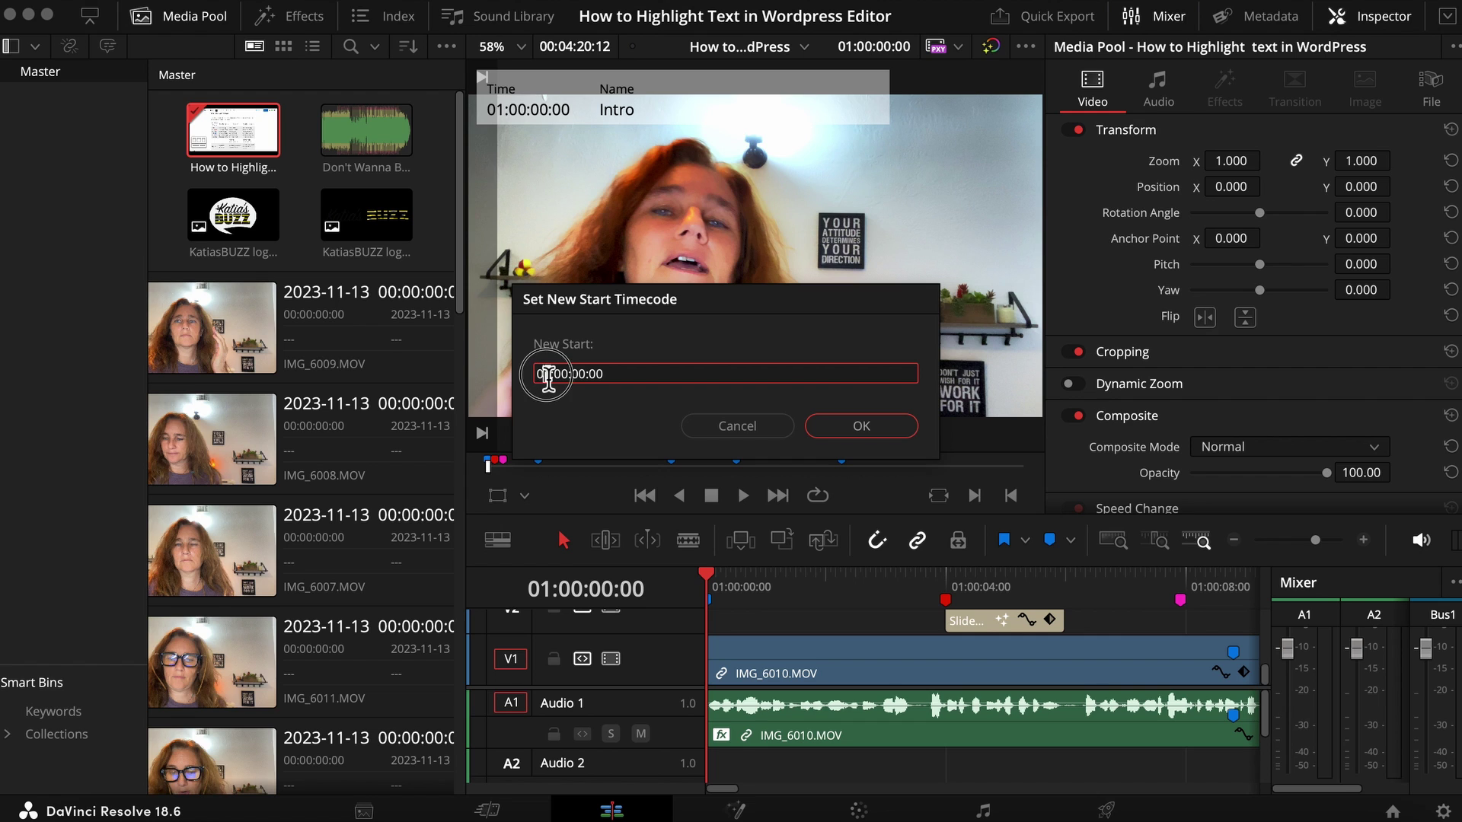
text(0)
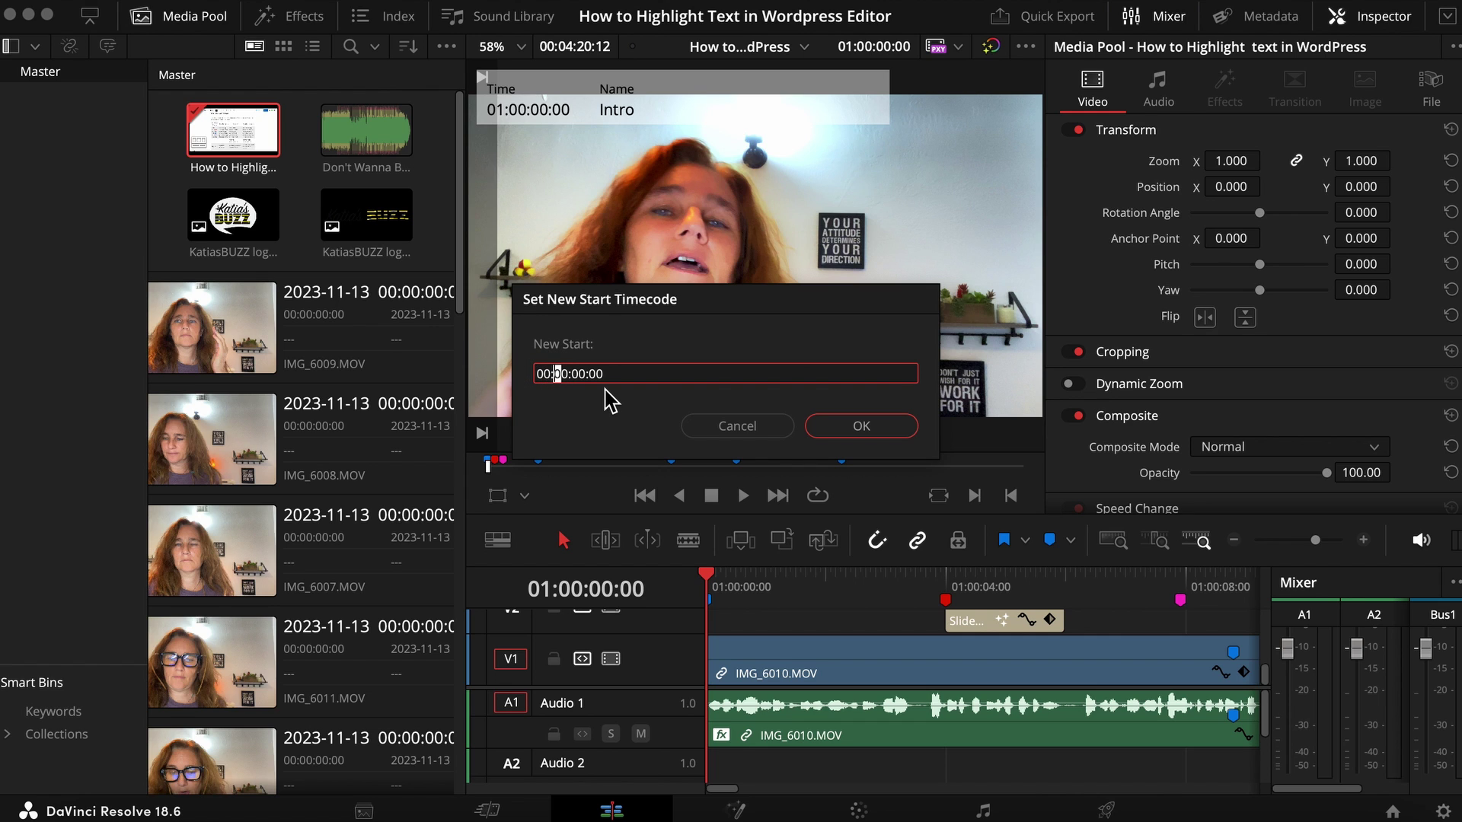
click(852, 427)
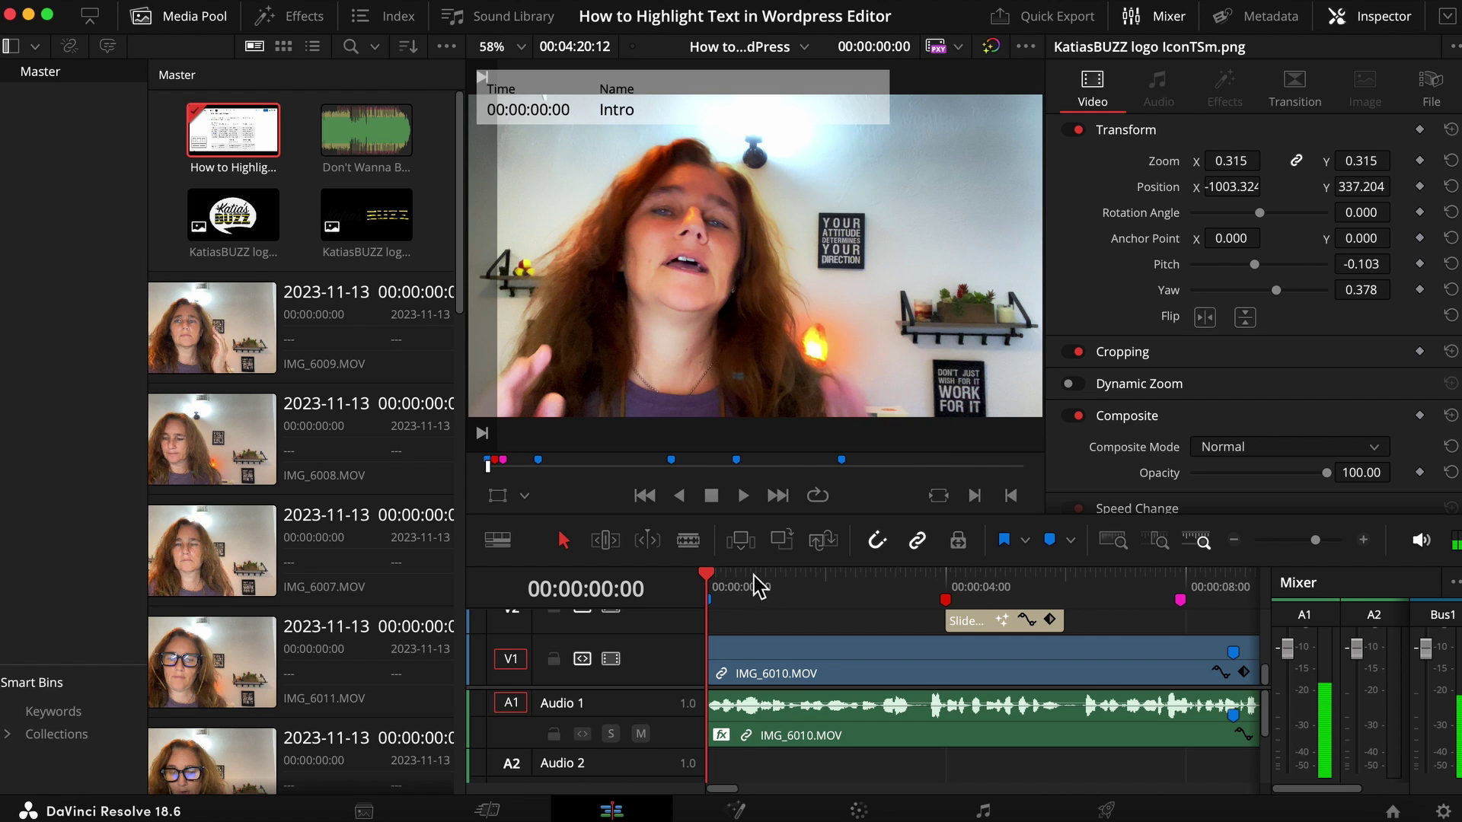
Zoom the timeline out to show the whole edit and move the playhead to its end
key(super+minus)
key(super+minus)
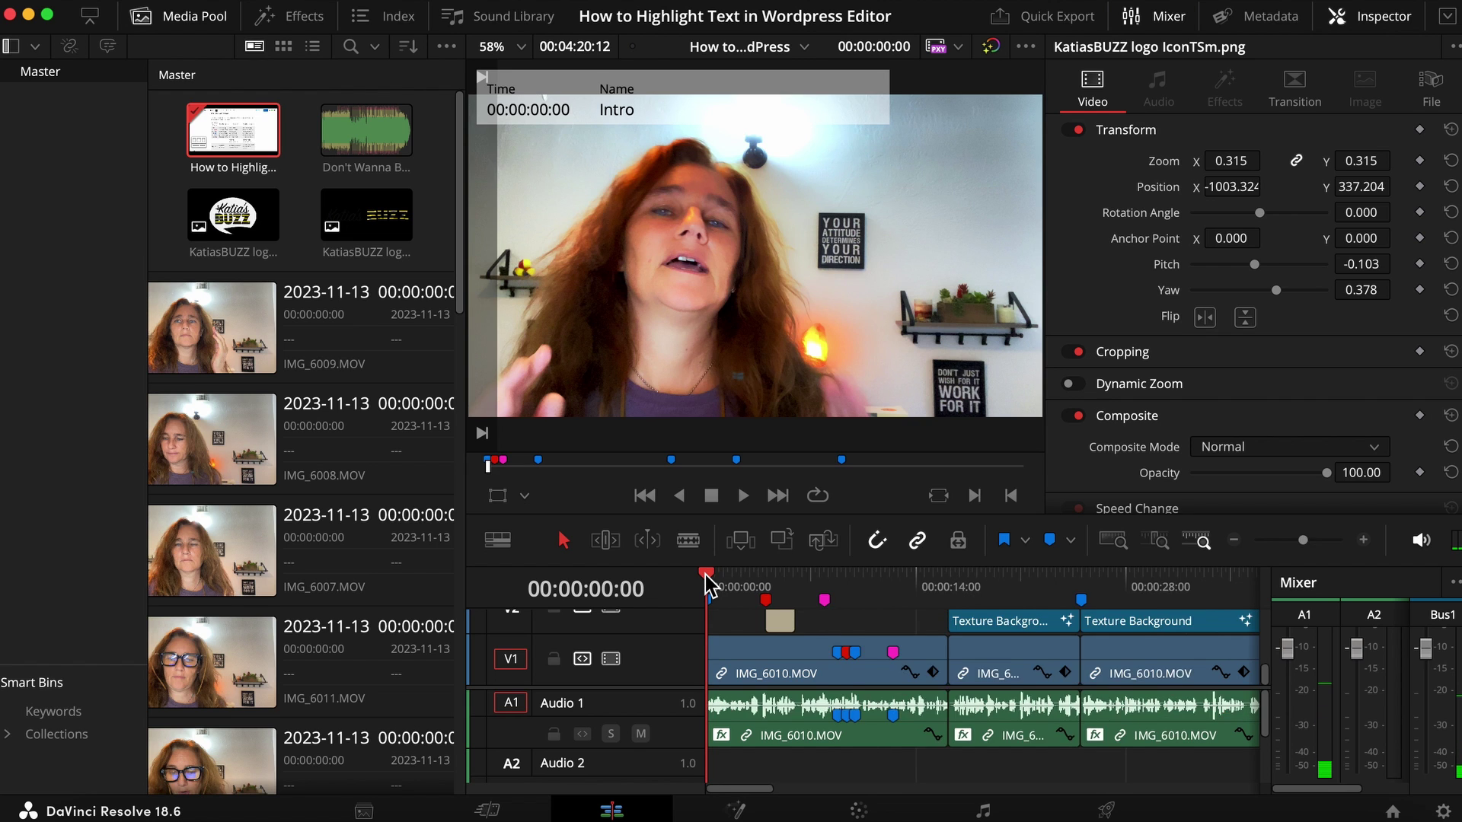
key(super+minus)
key(super+minus)
drag(708, 587, 950, 590)
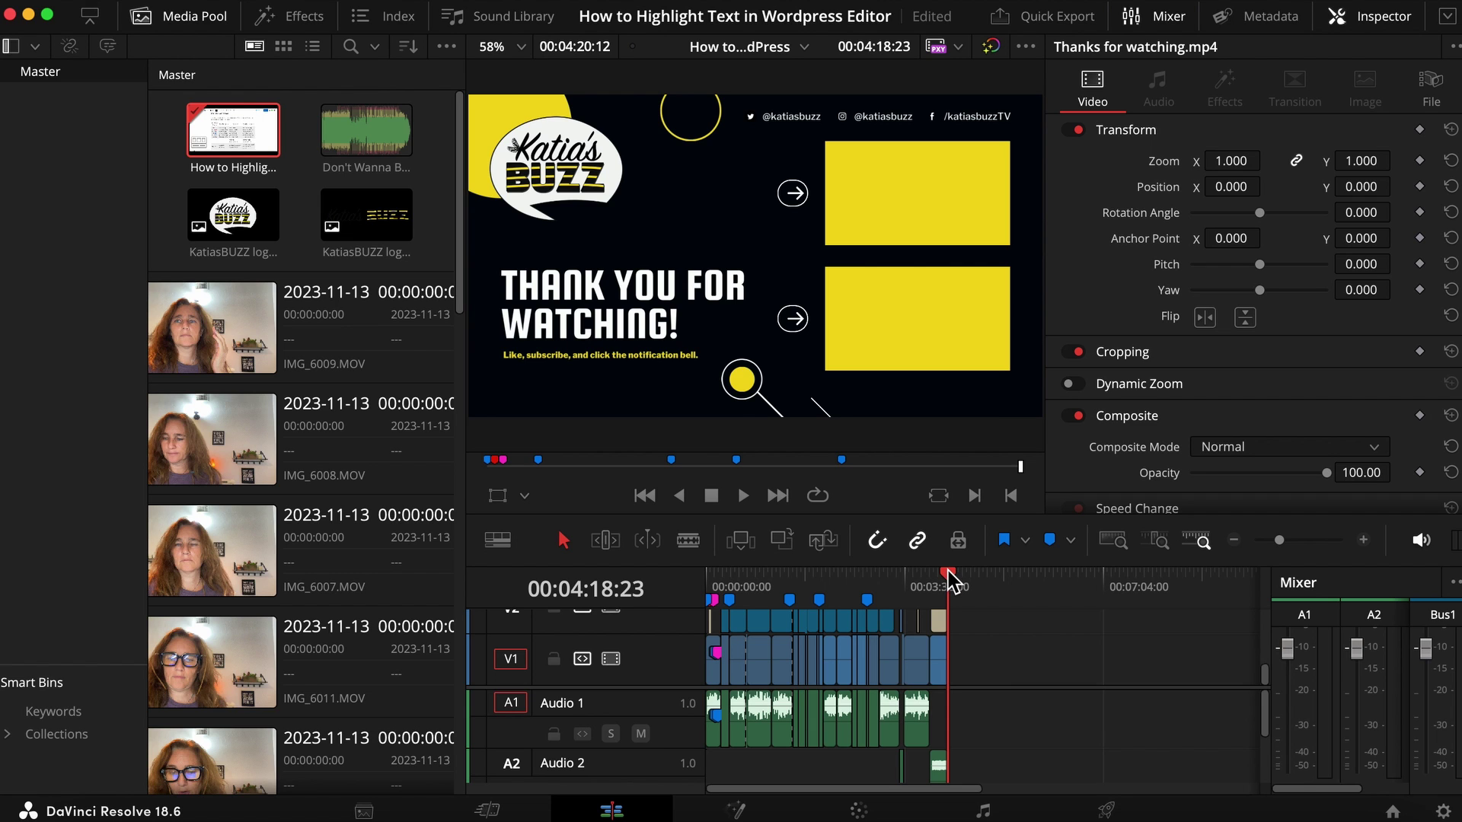
Go to the 'other methods' marker at 00:02:52:04, check Deliver's chapter settings, and return to Edit
drag(948, 588, 871, 586)
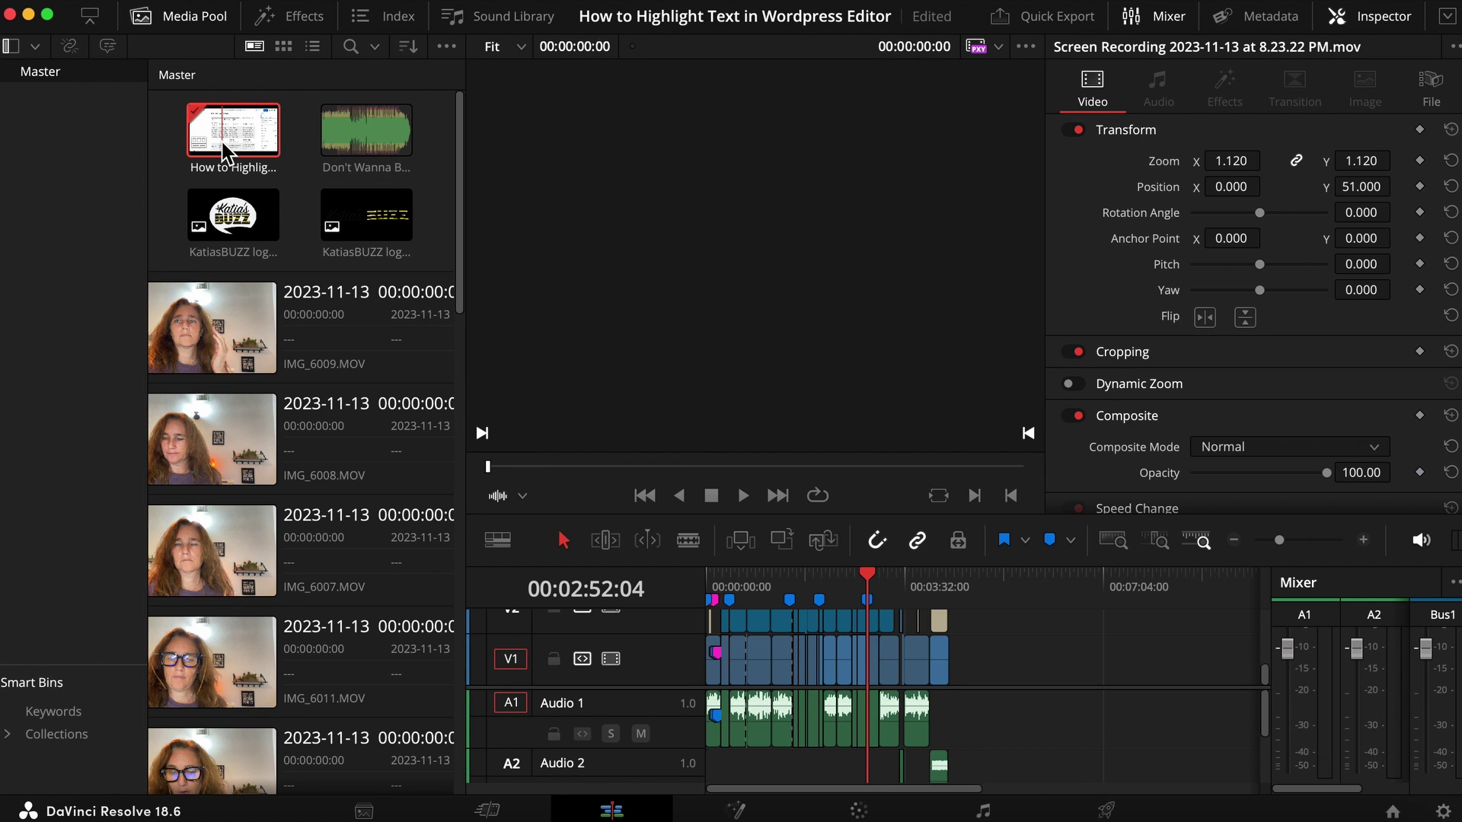
click(1105, 811)
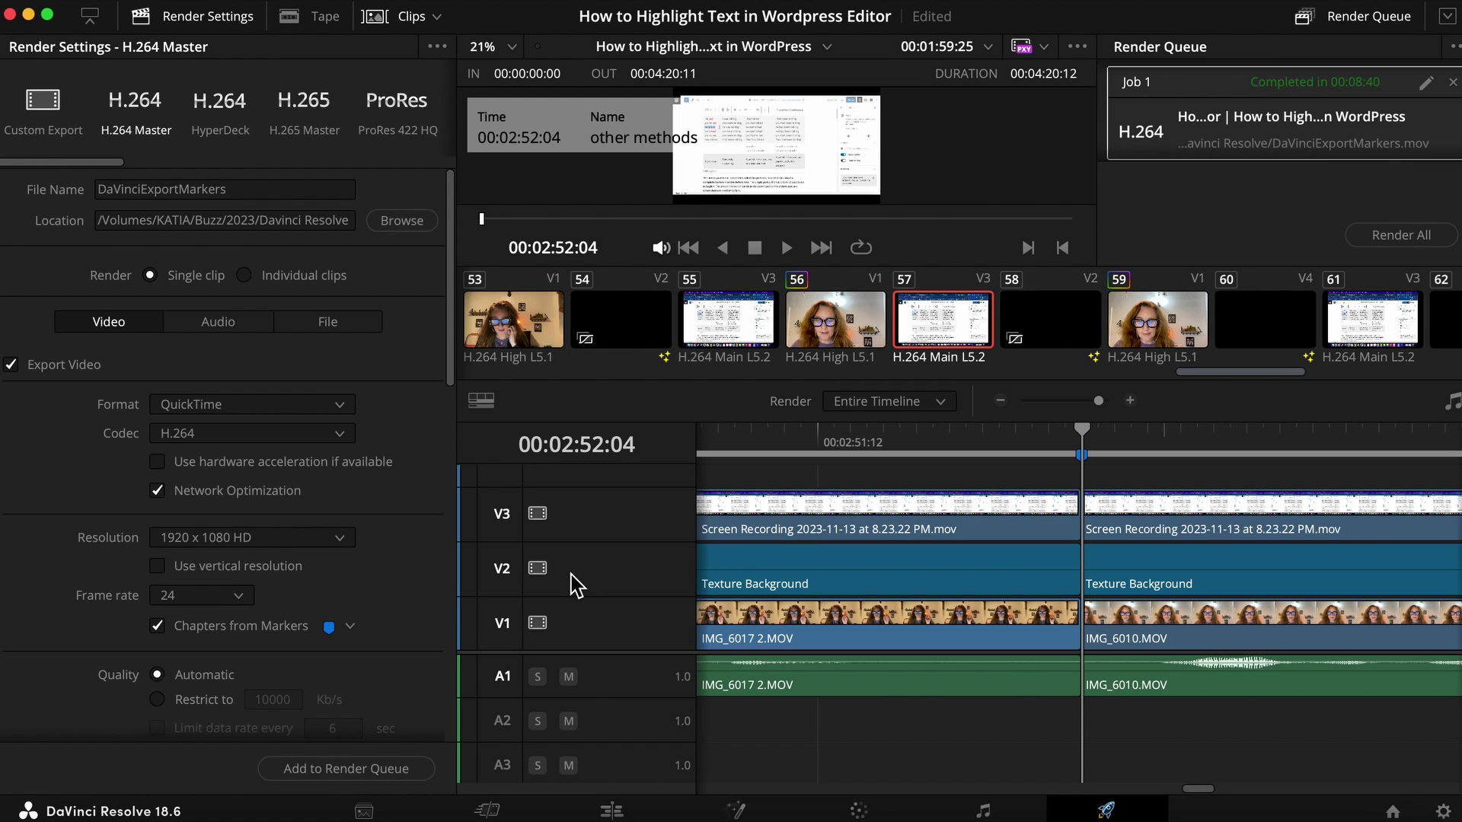
click(612, 810)
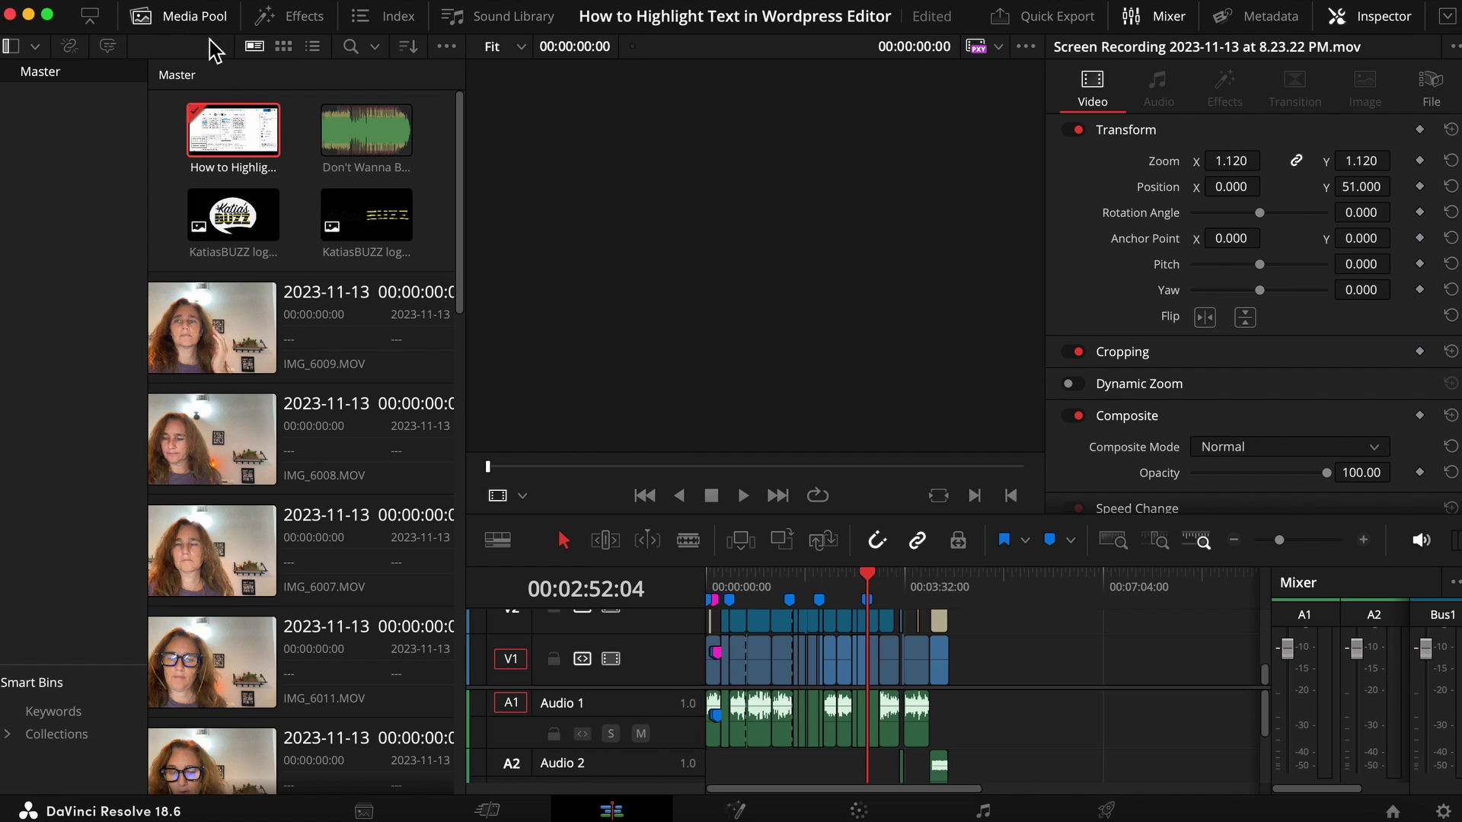
Export the timeline markers to EDL as 'Markers How to Highlight text in WordPress.edl'
right_click(227, 125)
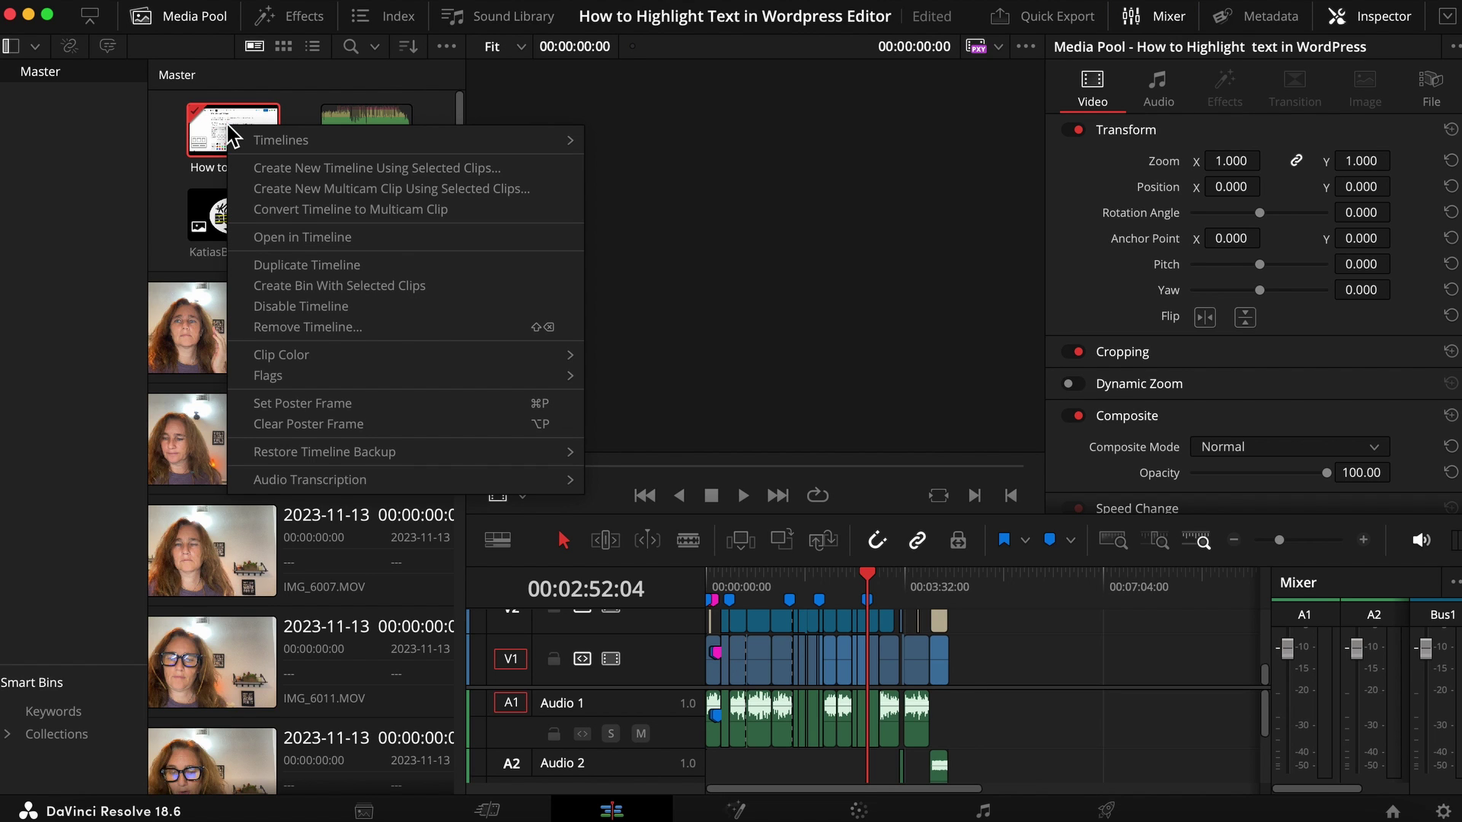
mouse_move(262, 145)
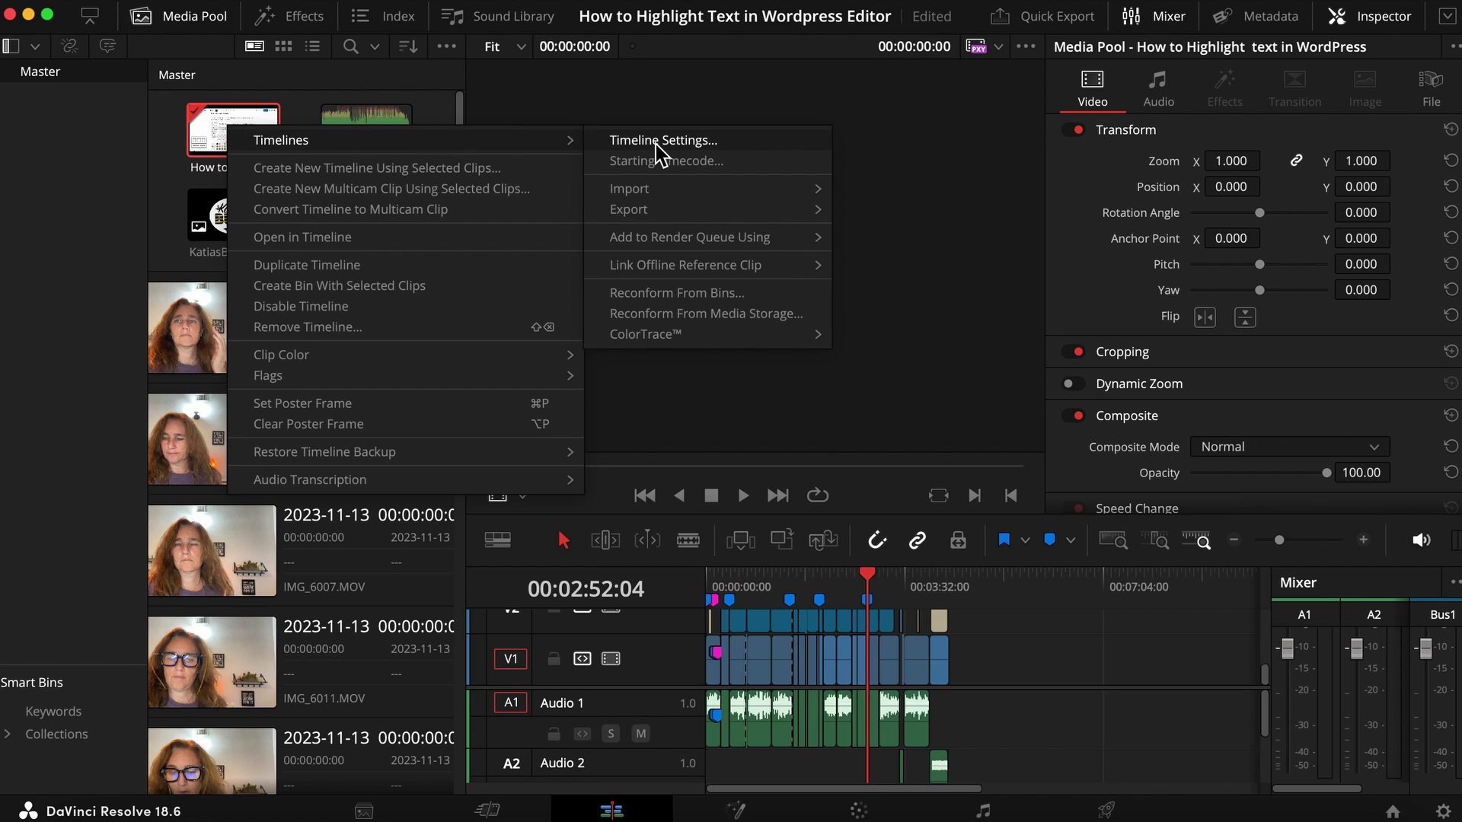
mouse_move(661, 210)
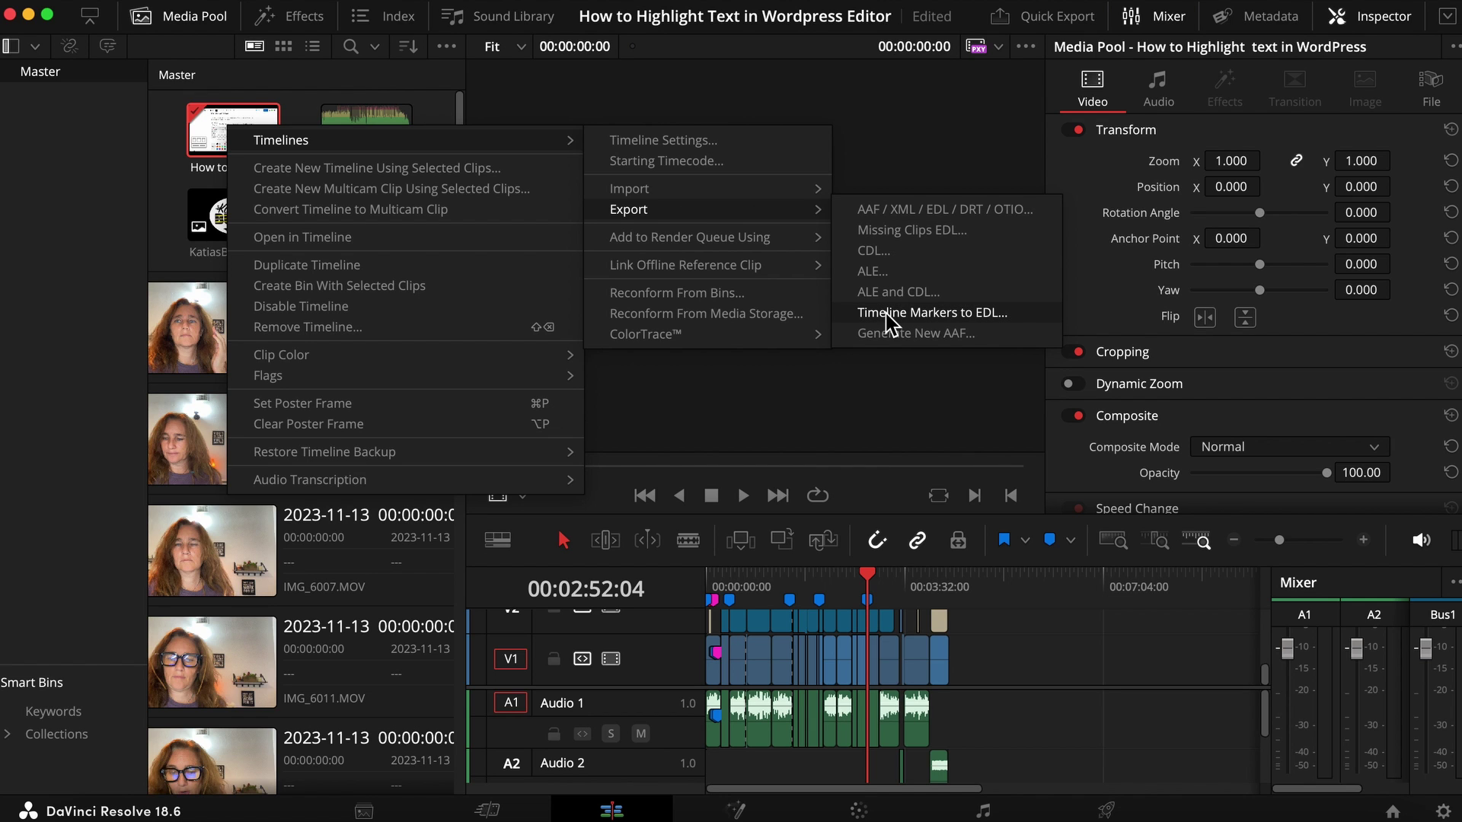
click(1012, 324)
text(Markers How to Highlight  text in W)
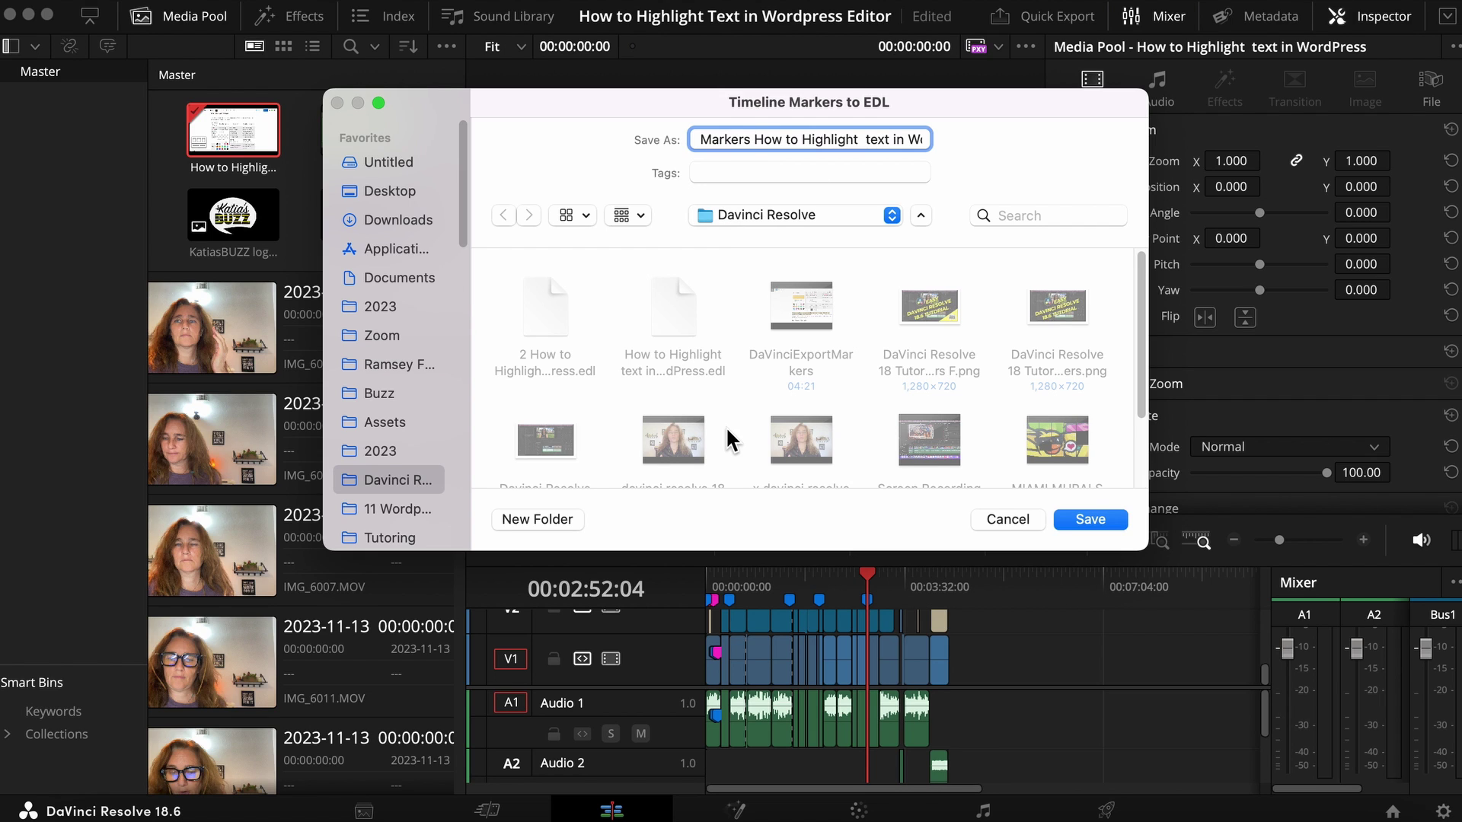
click(1094, 521)
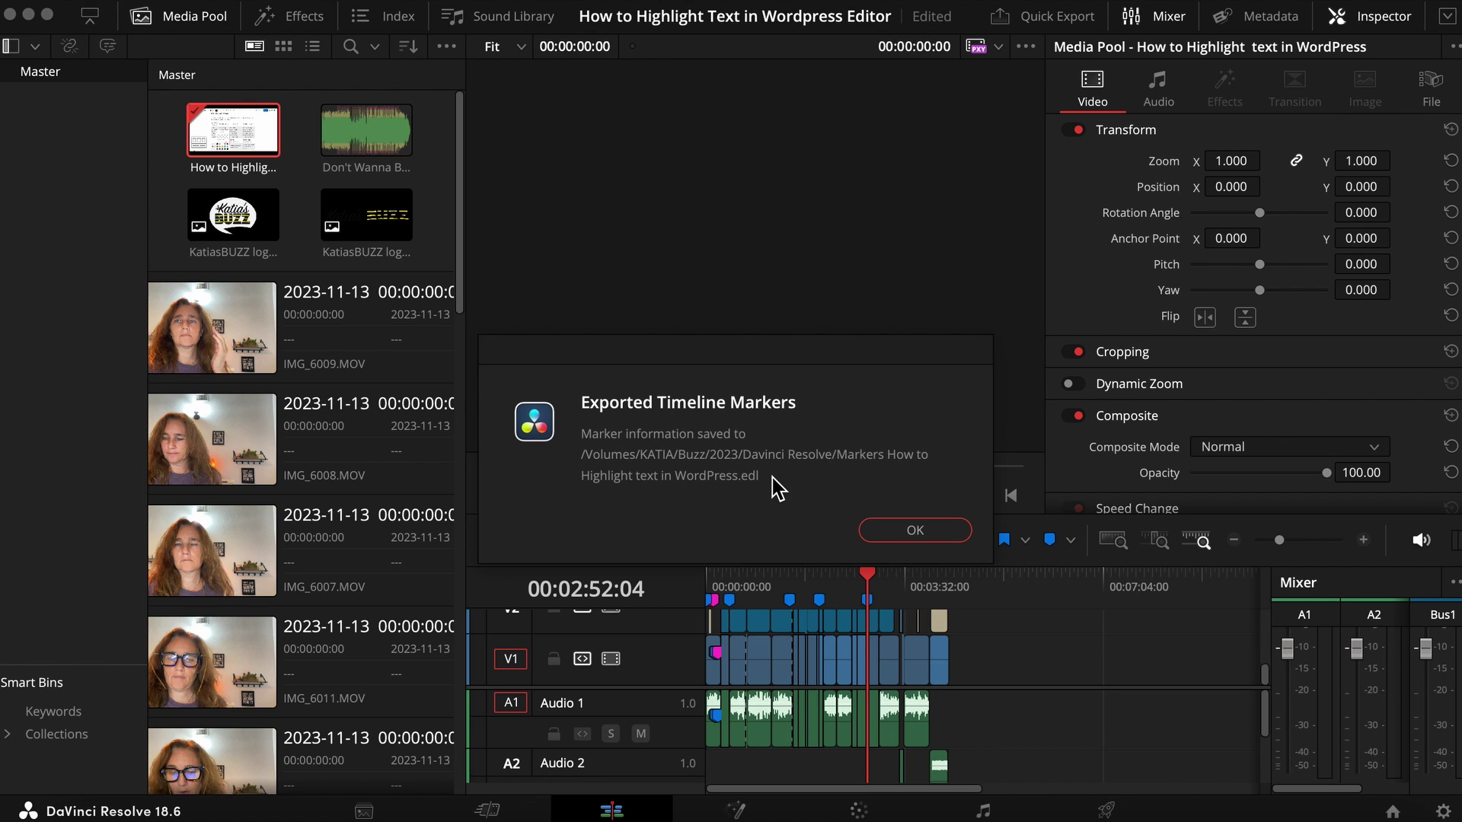
Dismiss the Exported Timeline Markers message and switch to the Marker Converter in Chrome
click(893, 527)
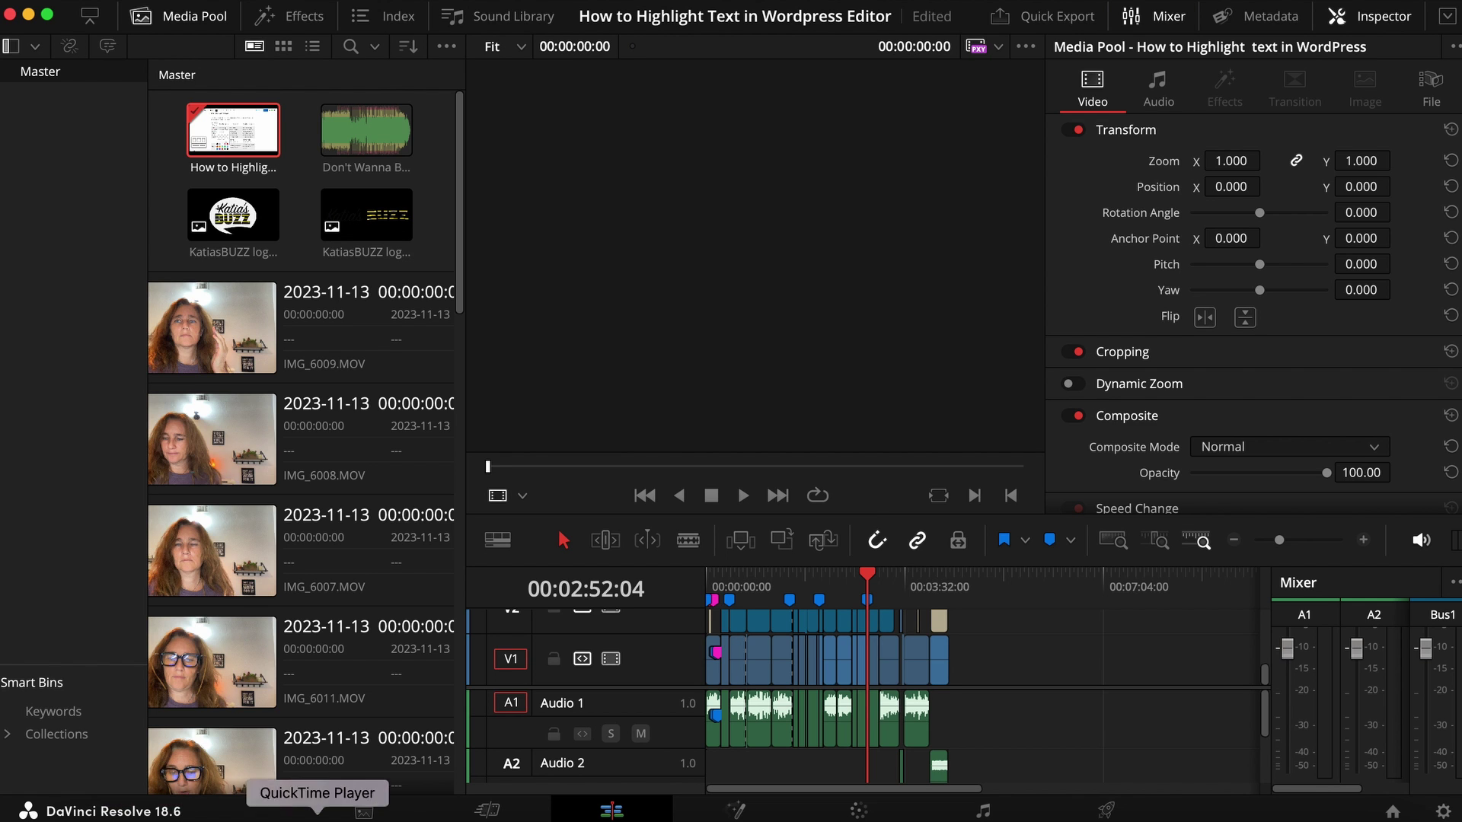
click(448, 813)
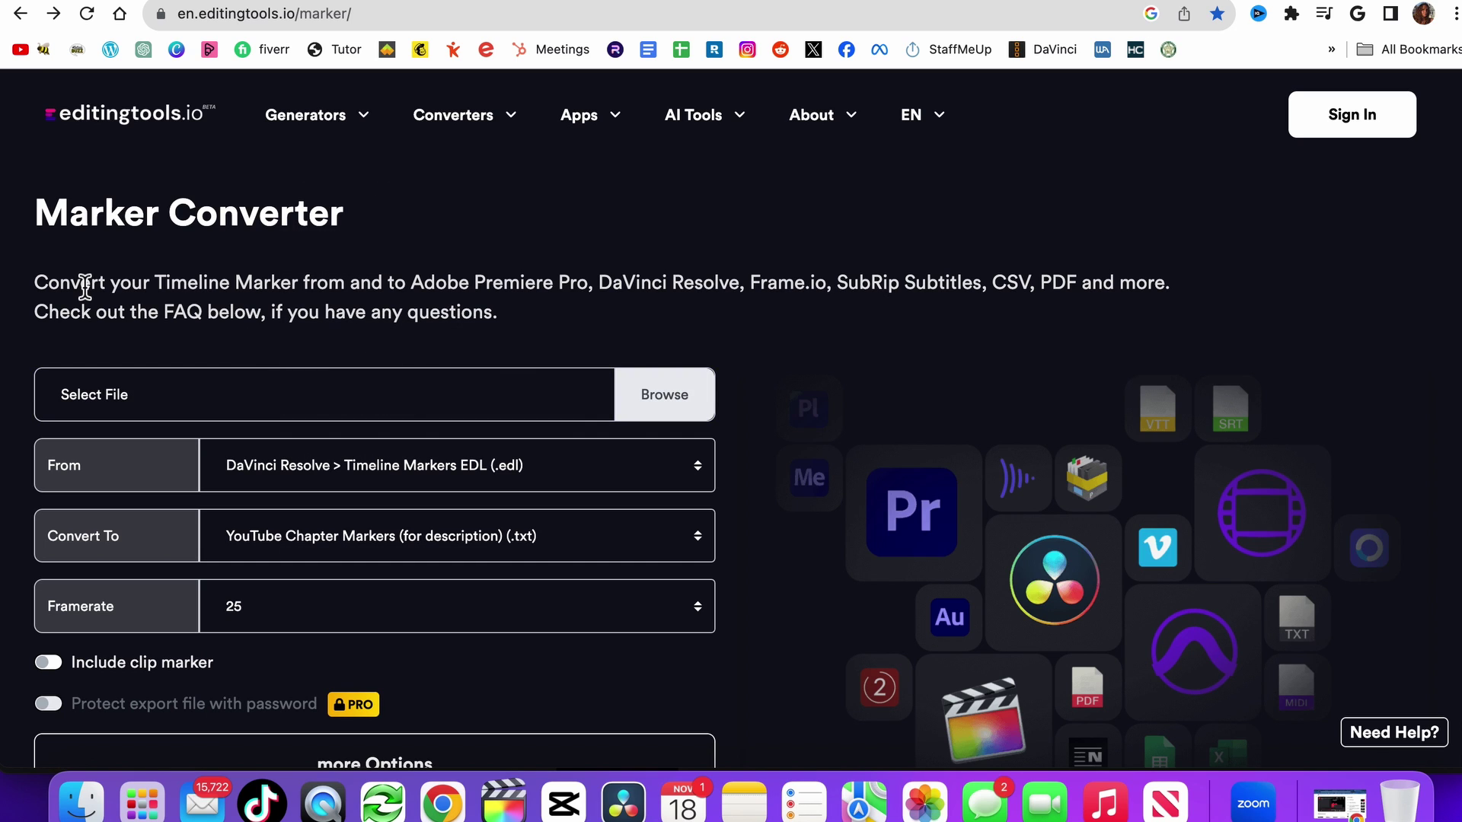
Load 'Markers How to Highlight text in WordPress.edl' from the Davinci Resolve folder into the Marker Converter
click(677, 387)
click(435, 145)
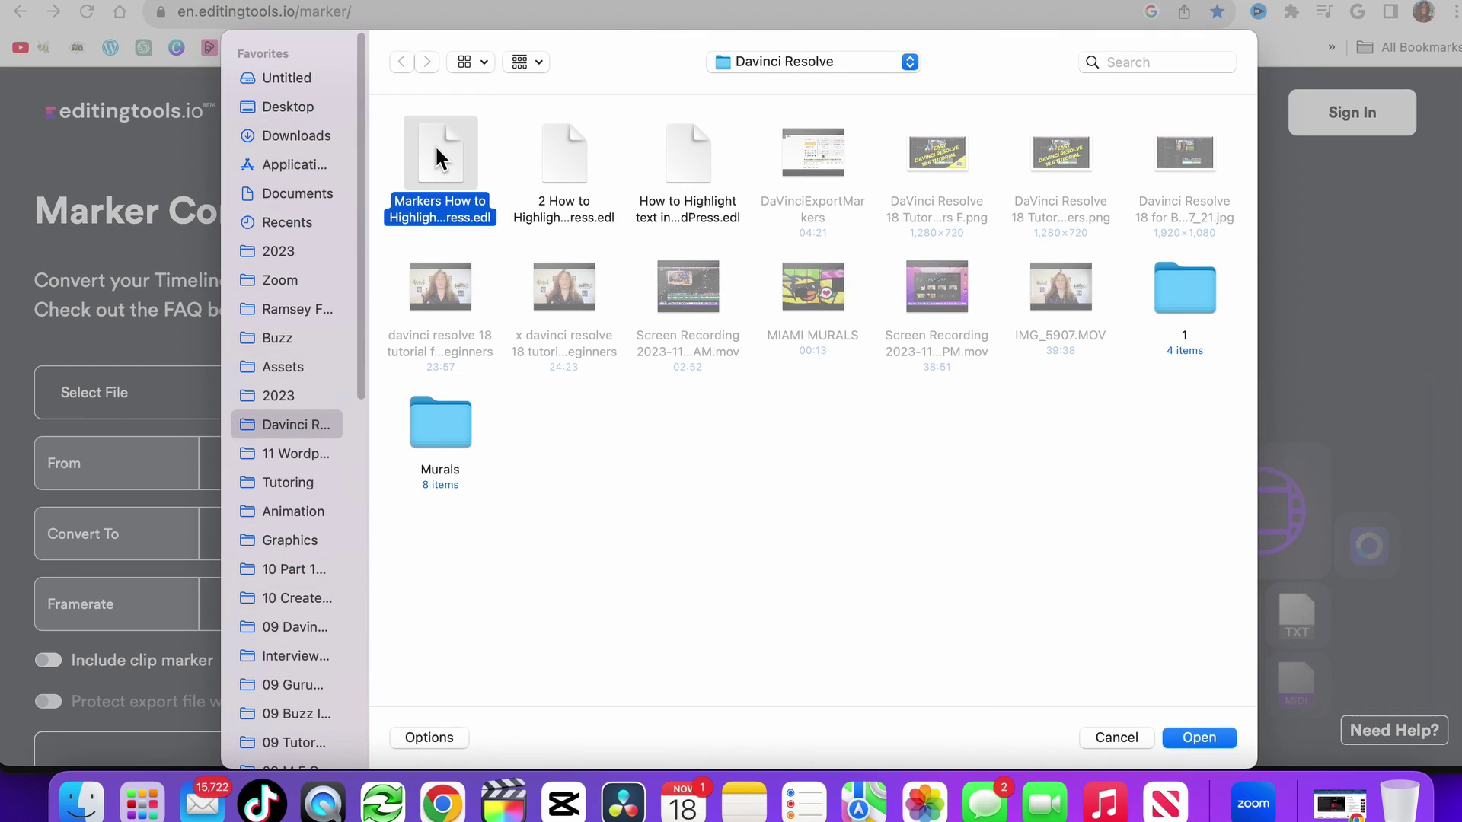
double_click(435, 145)
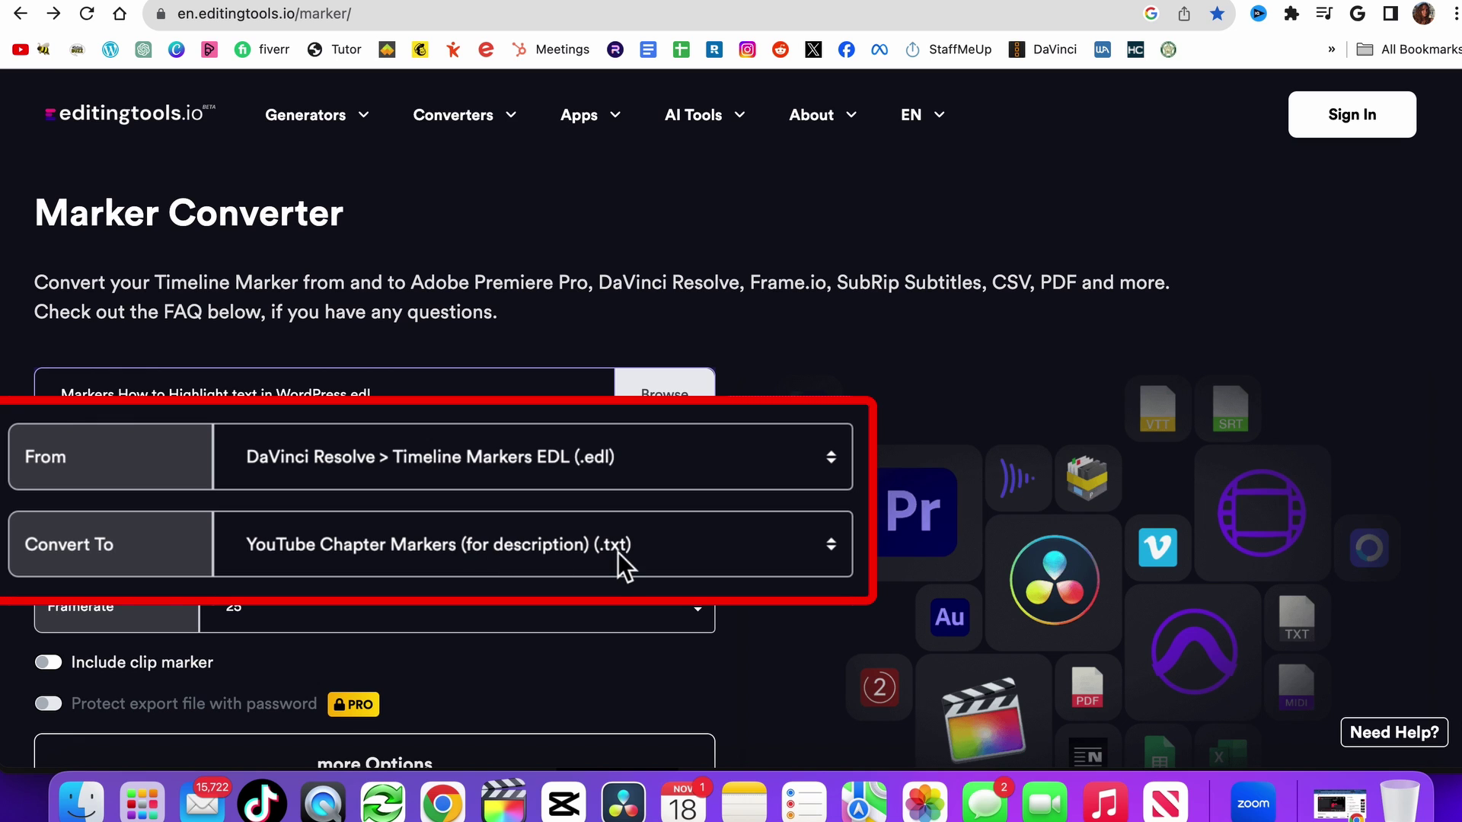
Generate the seven YouTube chapters, 00:00:00 Intro to 00:02:52 other methods, and select them
scroll(528, 555, down, 3)
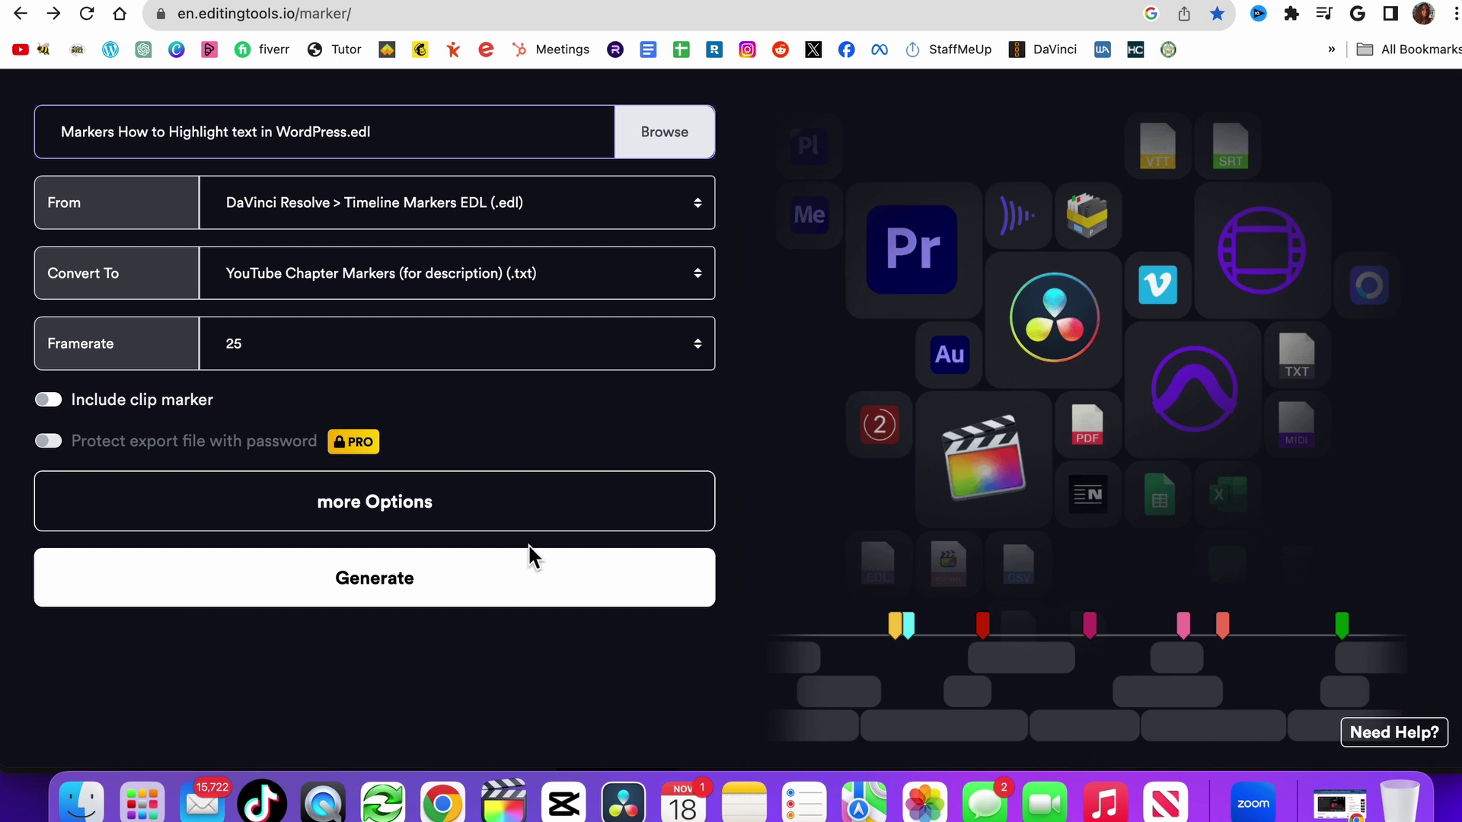
click(364, 594)
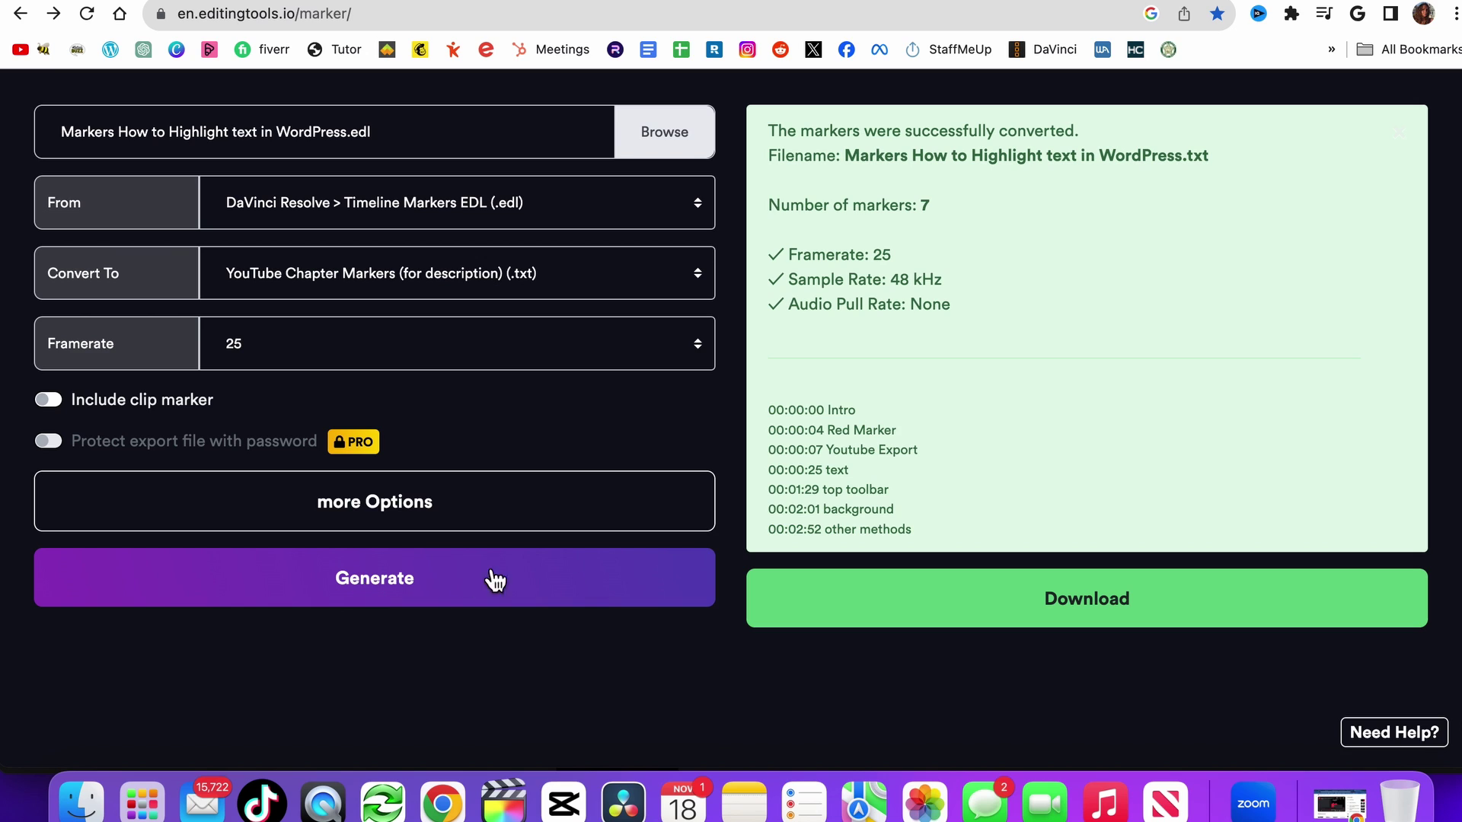
drag(769, 411, 943, 526)
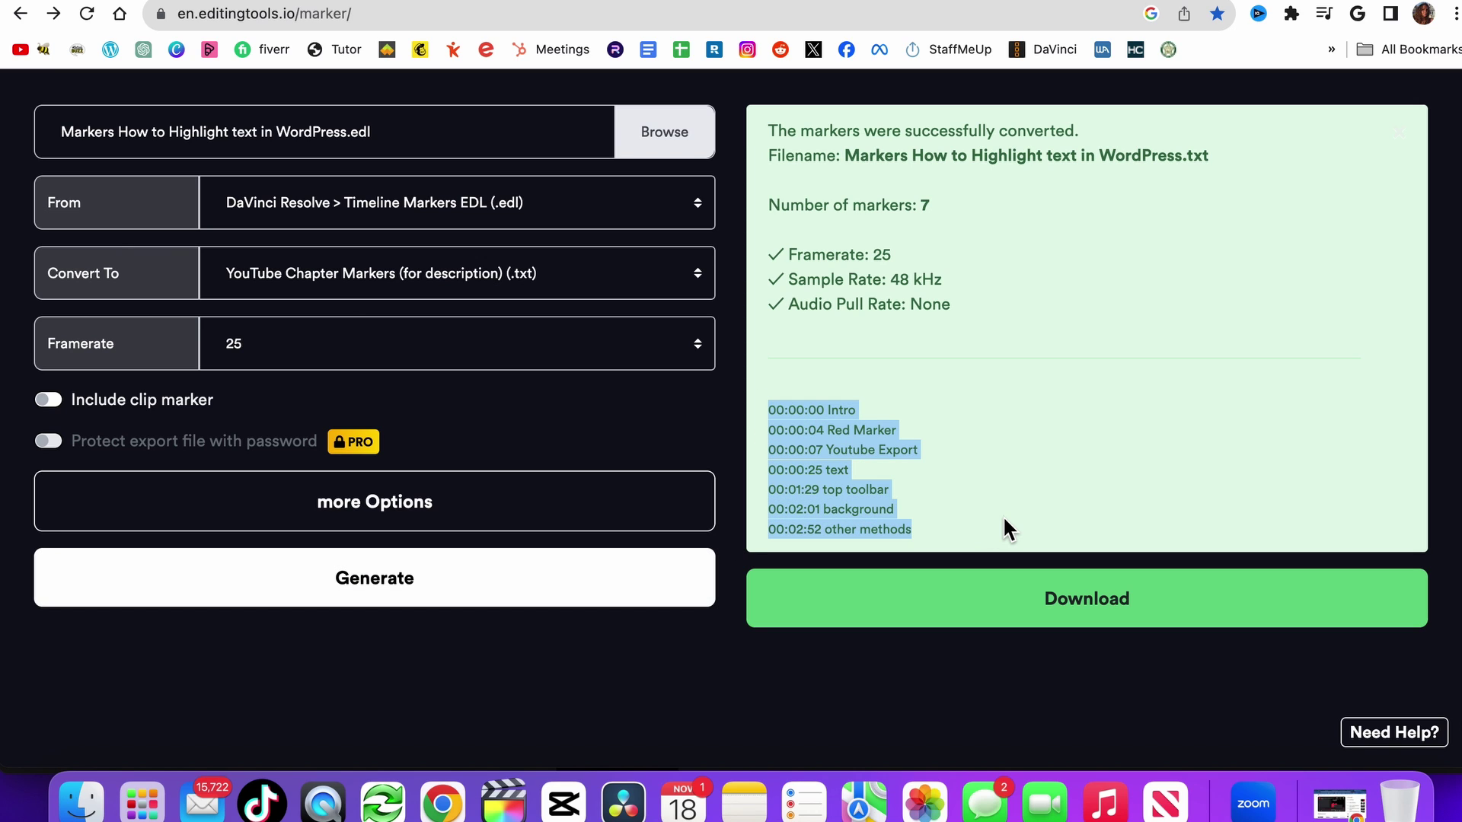